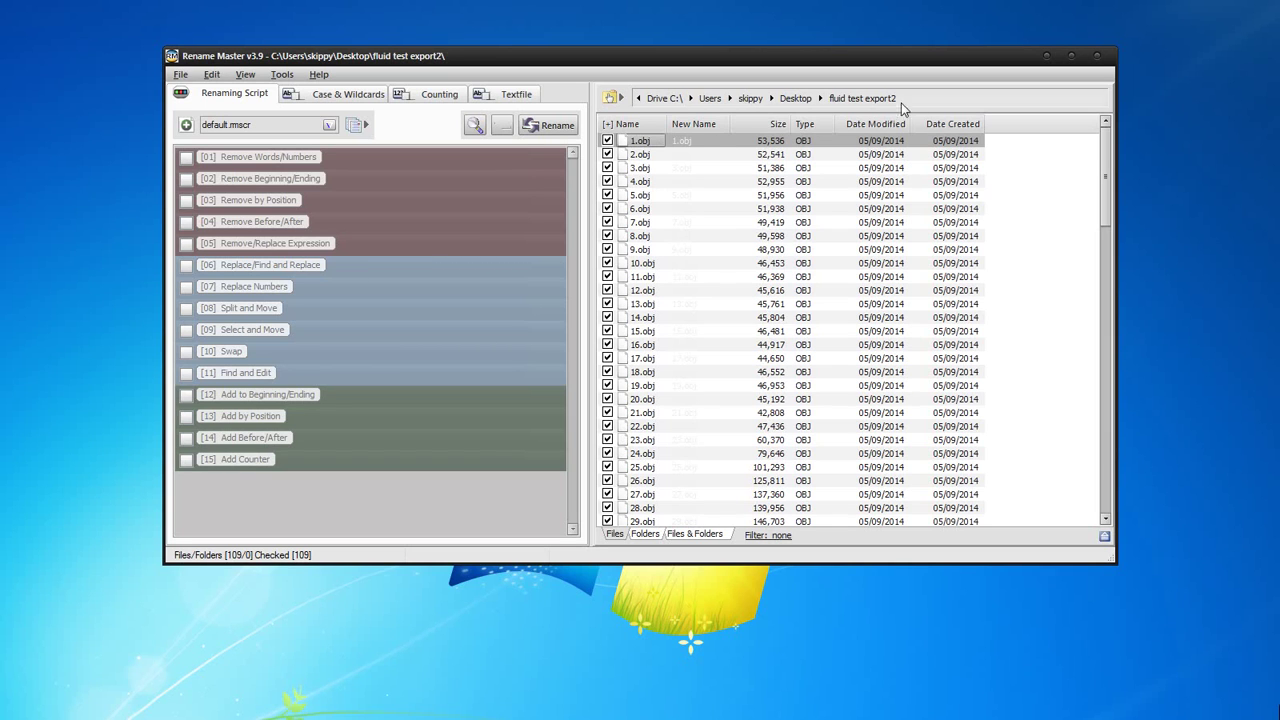
# Select files 1.obj through 9.obj in the fluid test export2 file list
pyautogui.click(926, 99)
pyautogui.moveTo(822, 98); pyautogui.dragTo(408, 112)
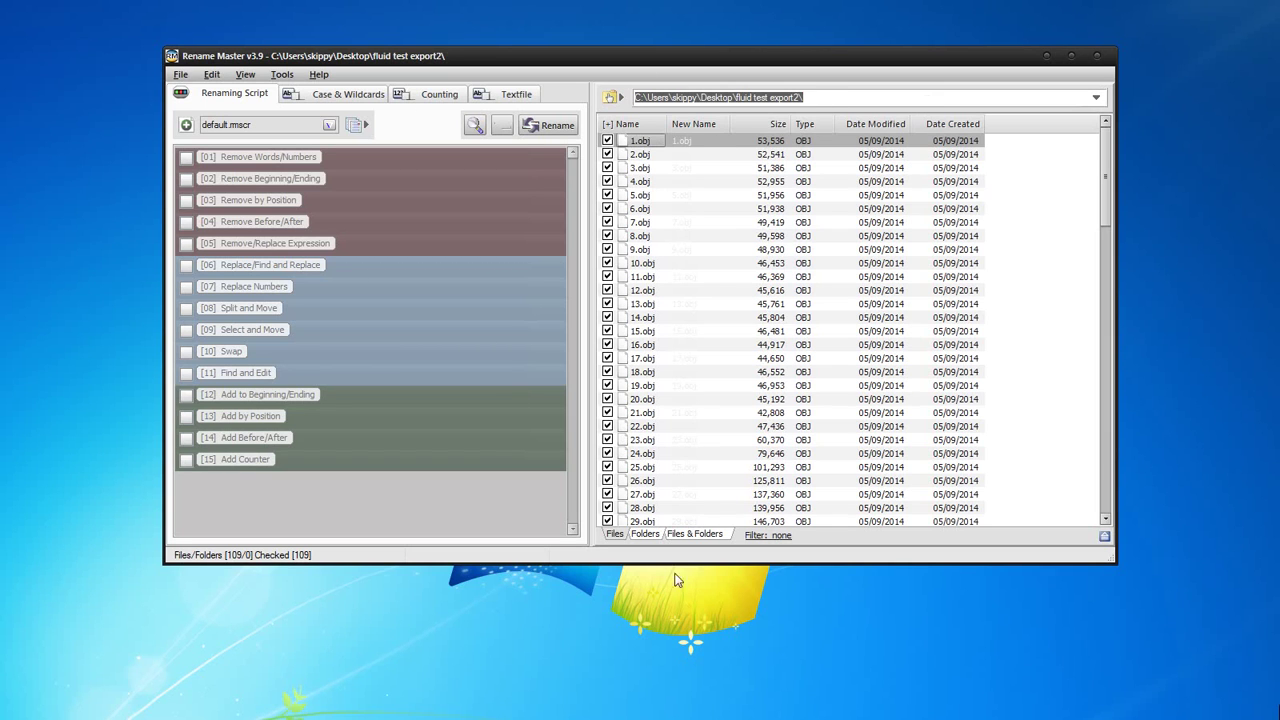
pyautogui.click(834, 116)
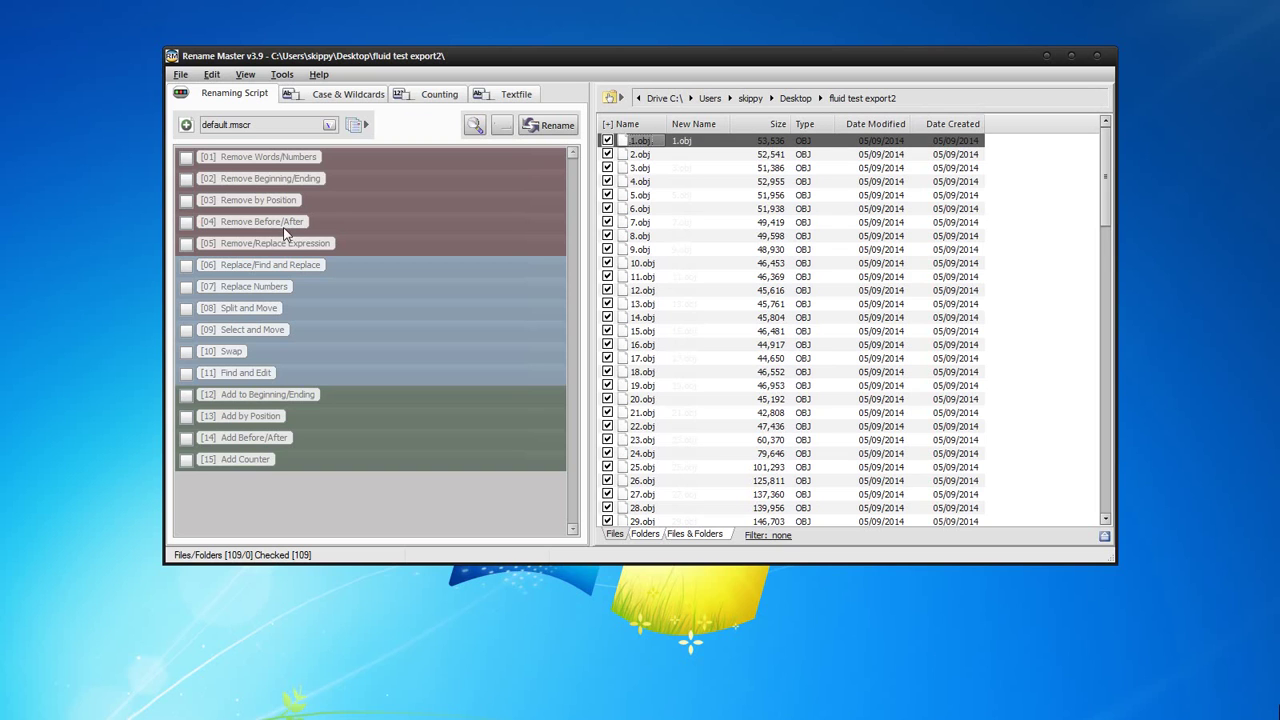
pyautogui.click(798, 250)
pyautogui.keyDown('shift'); pyautogui.click(709, 144); pyautogui.keyUp('shift')
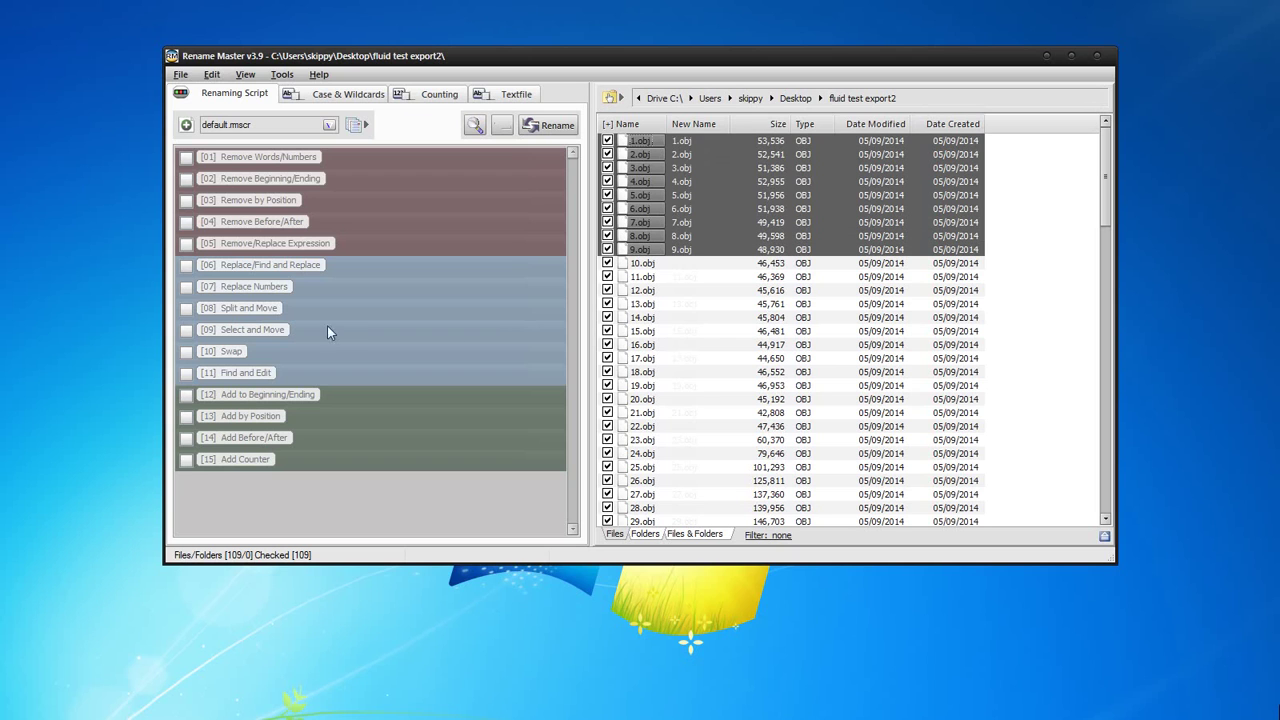
# Expand the [12] Add to Beginning/Ending rule and enter 00 in its Add field
pyautogui.click(228, 163)
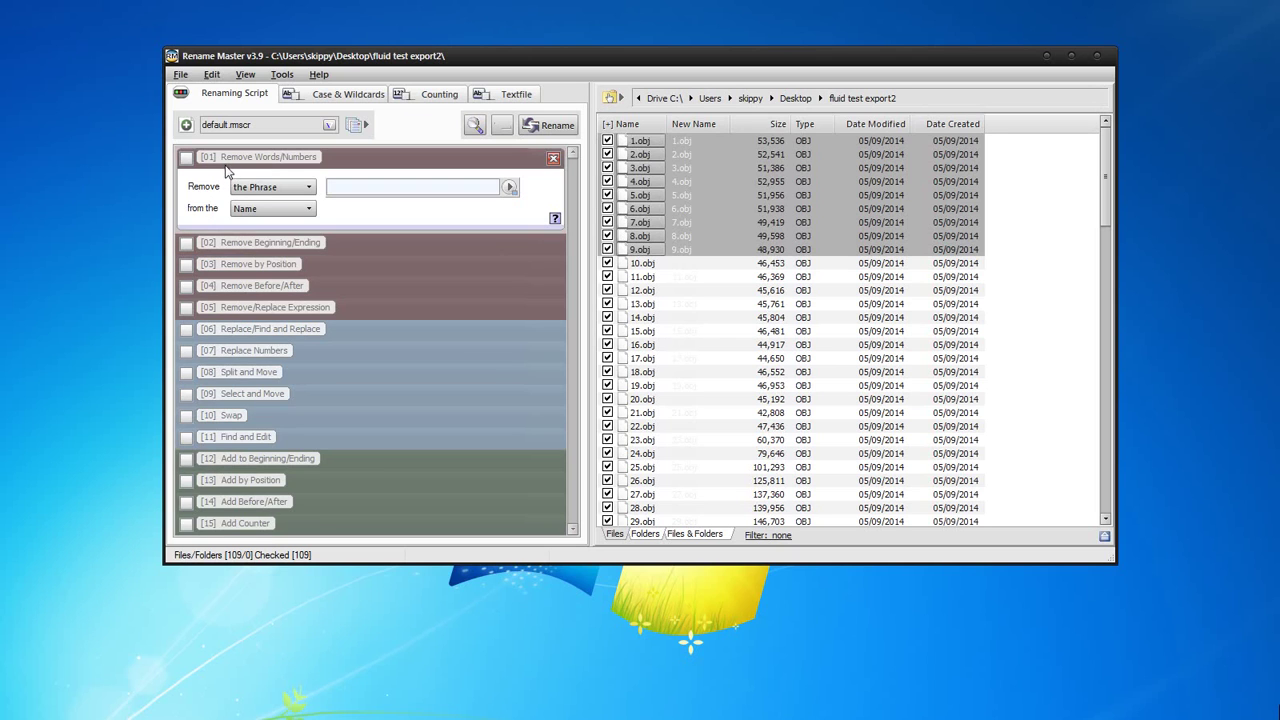
pyautogui.click(238, 160)
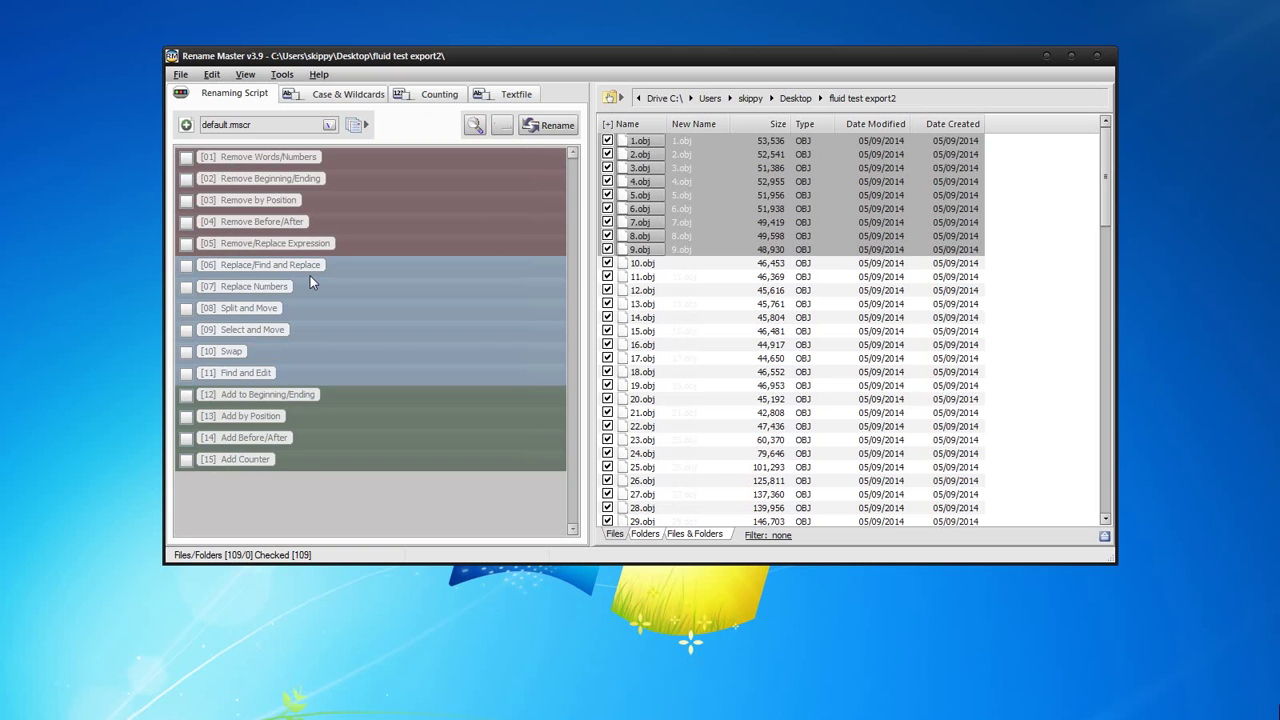
pyautogui.click(262, 400)
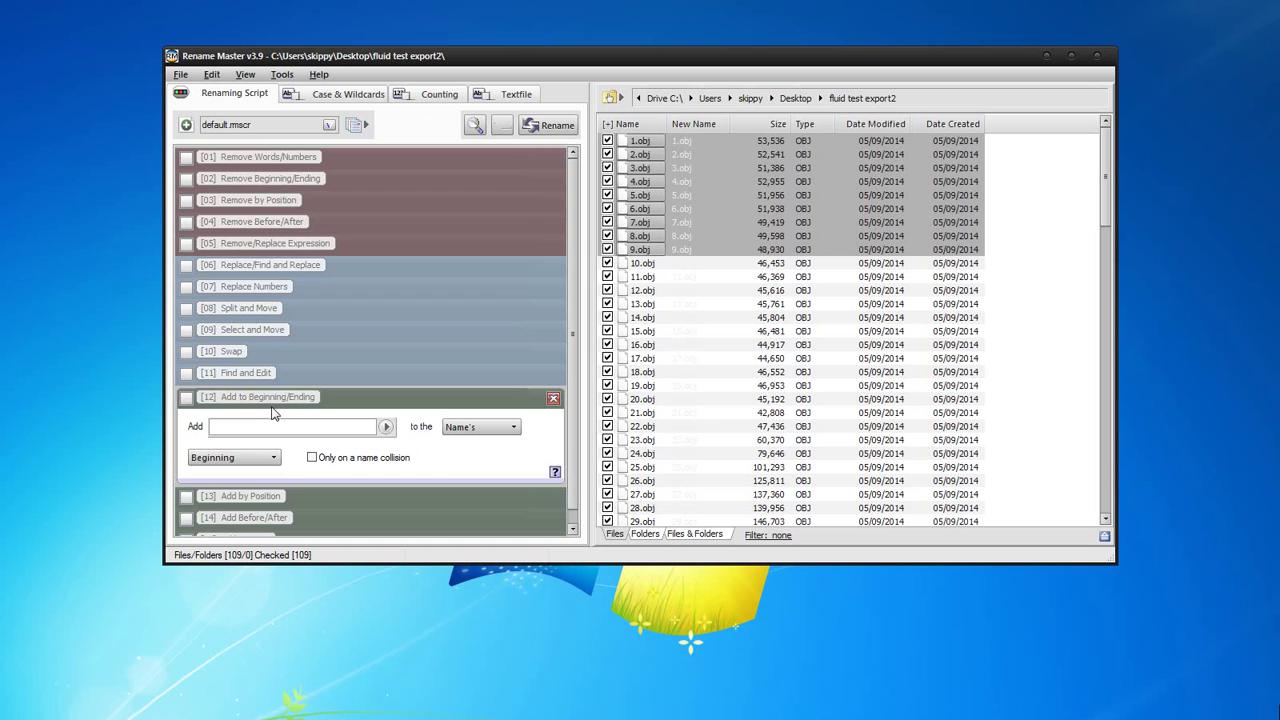
pyautogui.click(386, 427)
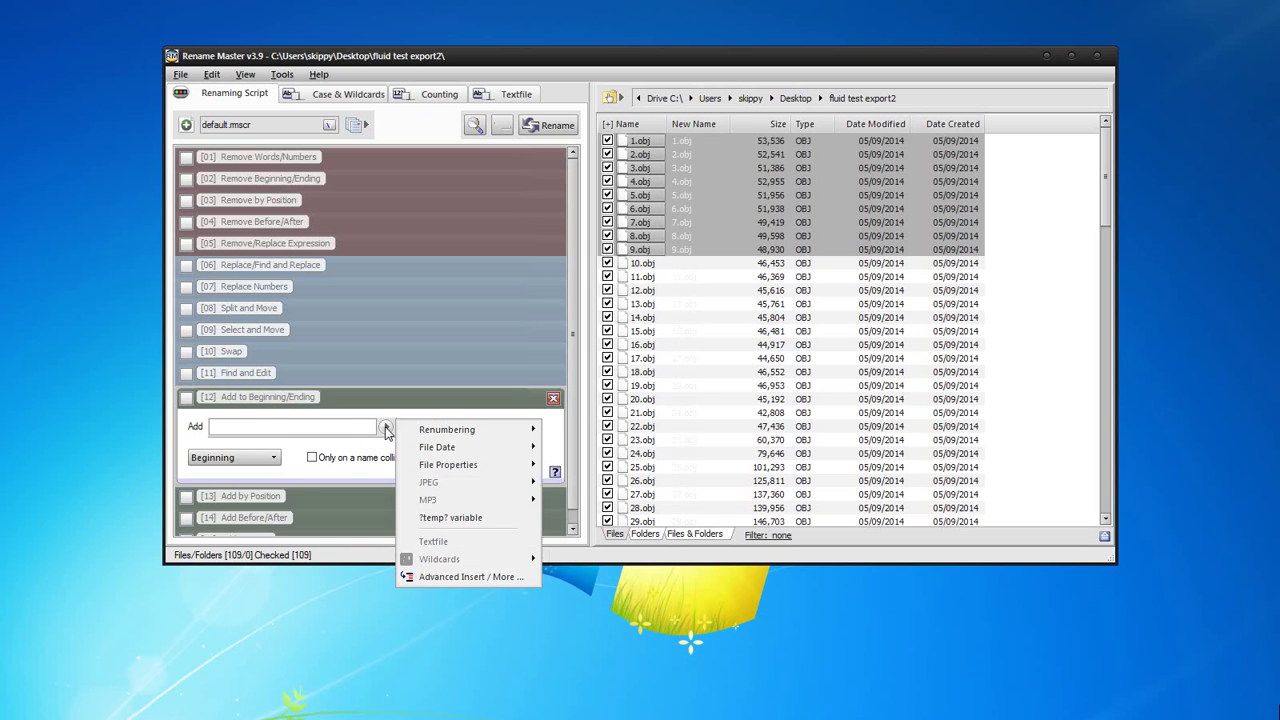
pyautogui.click(267, 430)
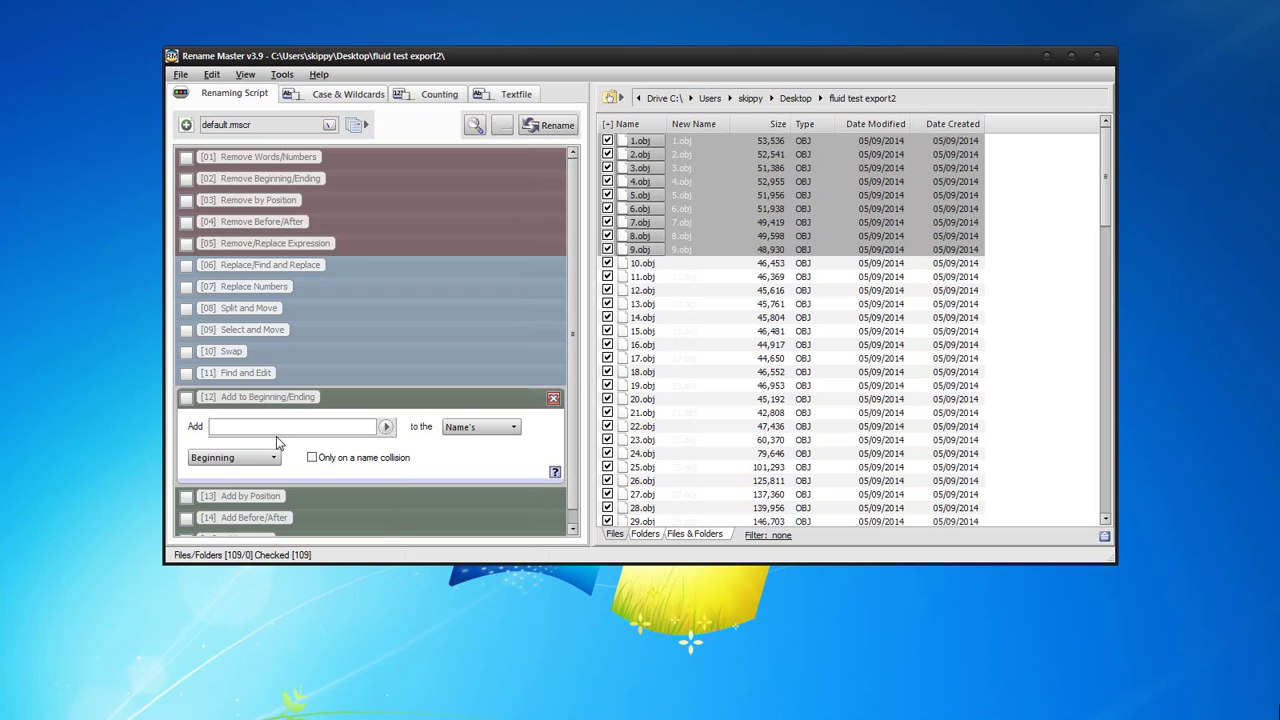
pyautogui.write('00')
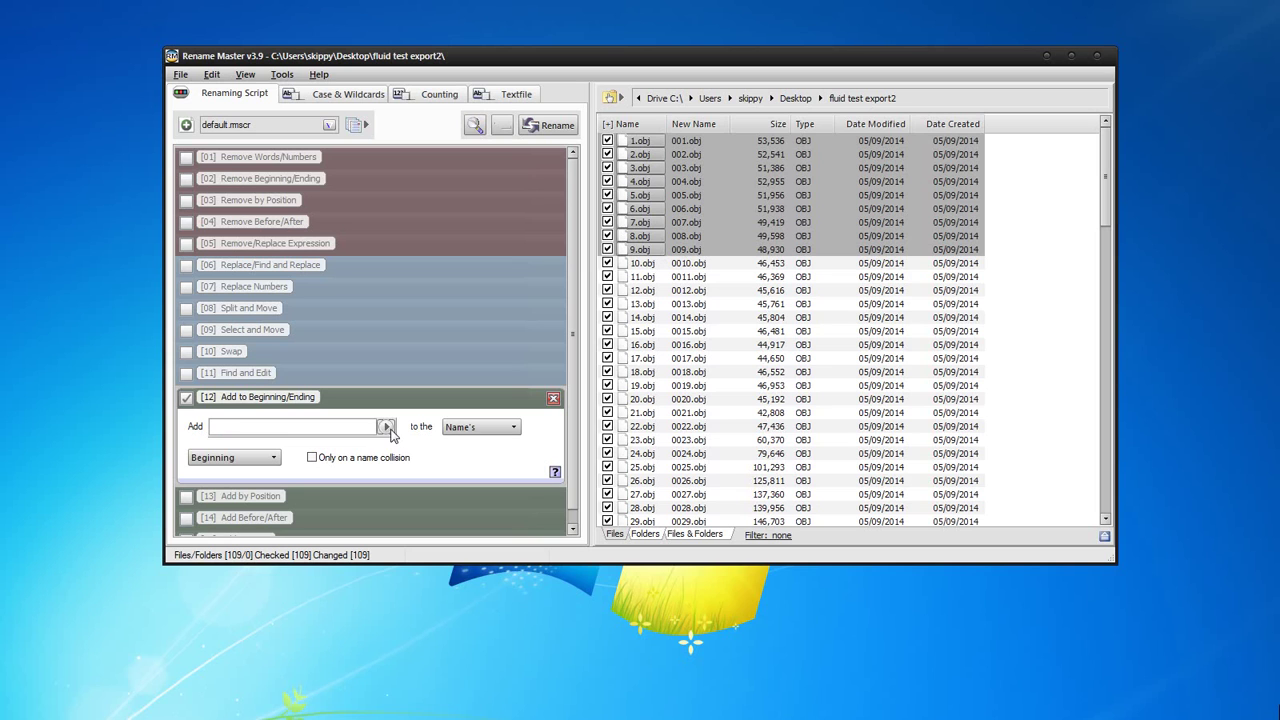
pyautogui.click(646, 250)
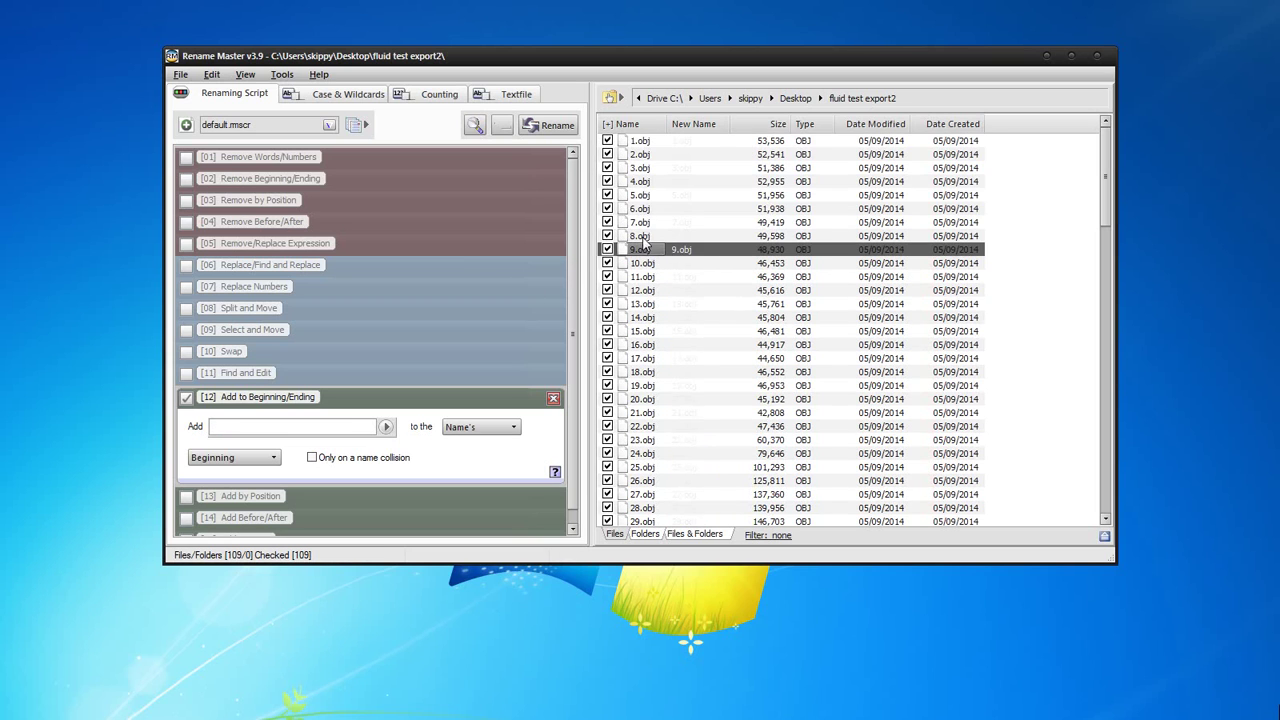
pyautogui.click(648, 141)
pyautogui.keyDown('shift'); pyautogui.click(644, 253); pyautogui.keyUp('shift')
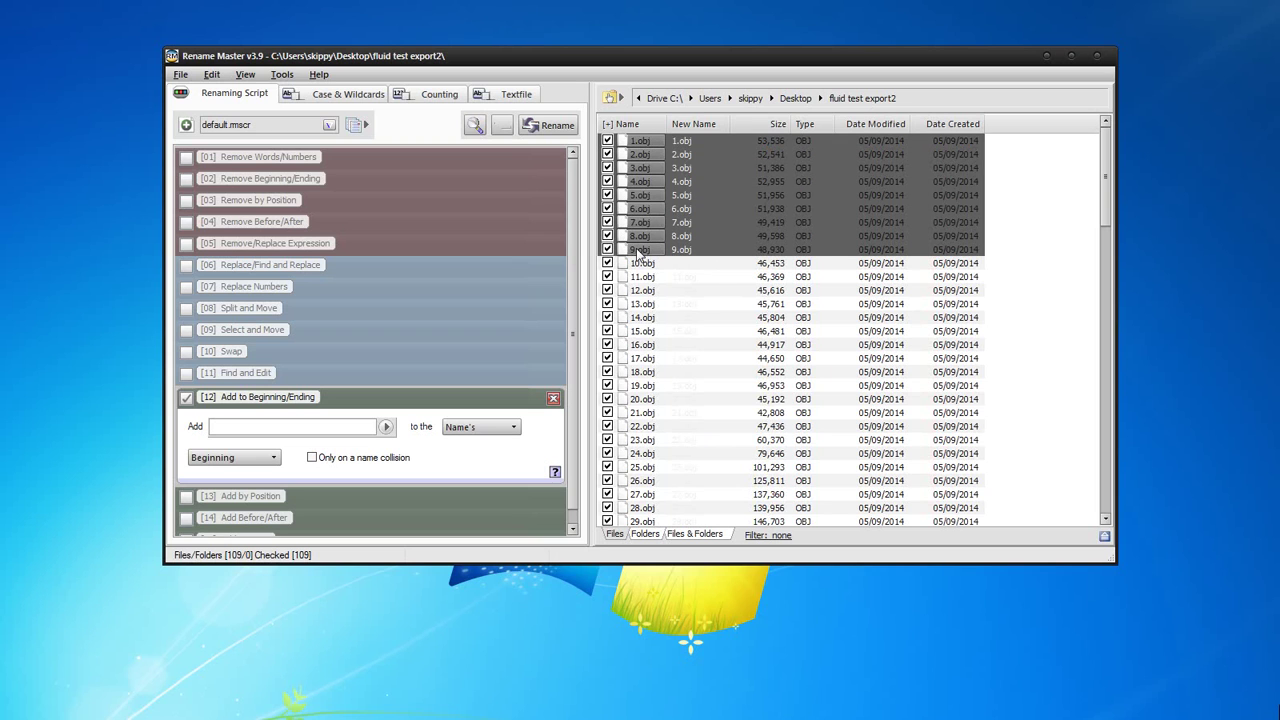
pyautogui.rightClick(642, 251)
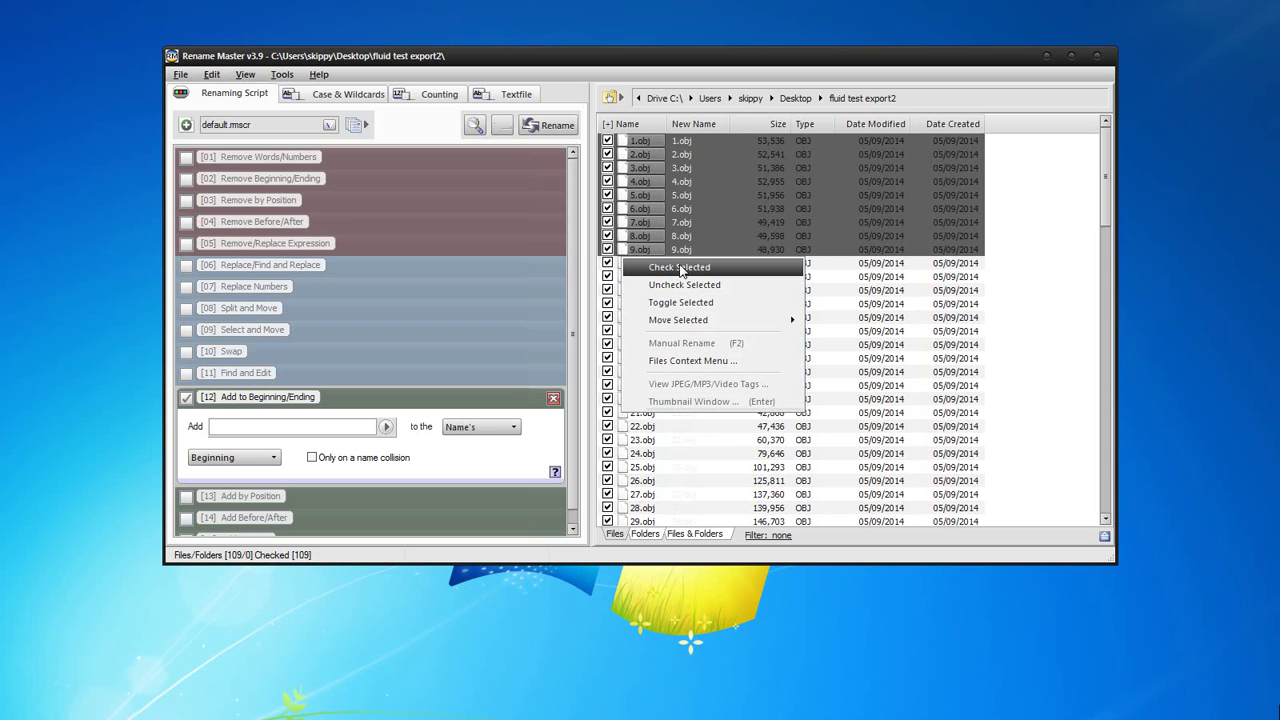
pyautogui.click(680, 269)
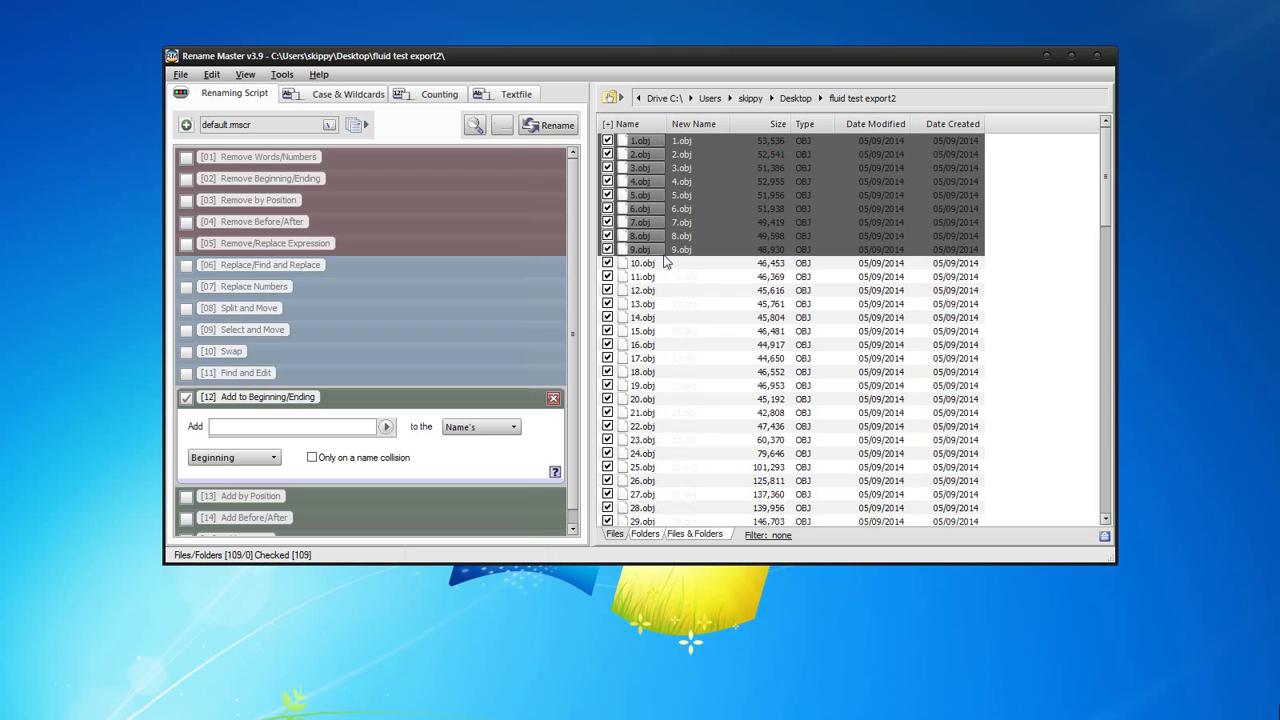
pyautogui.rightClick(644, 251)
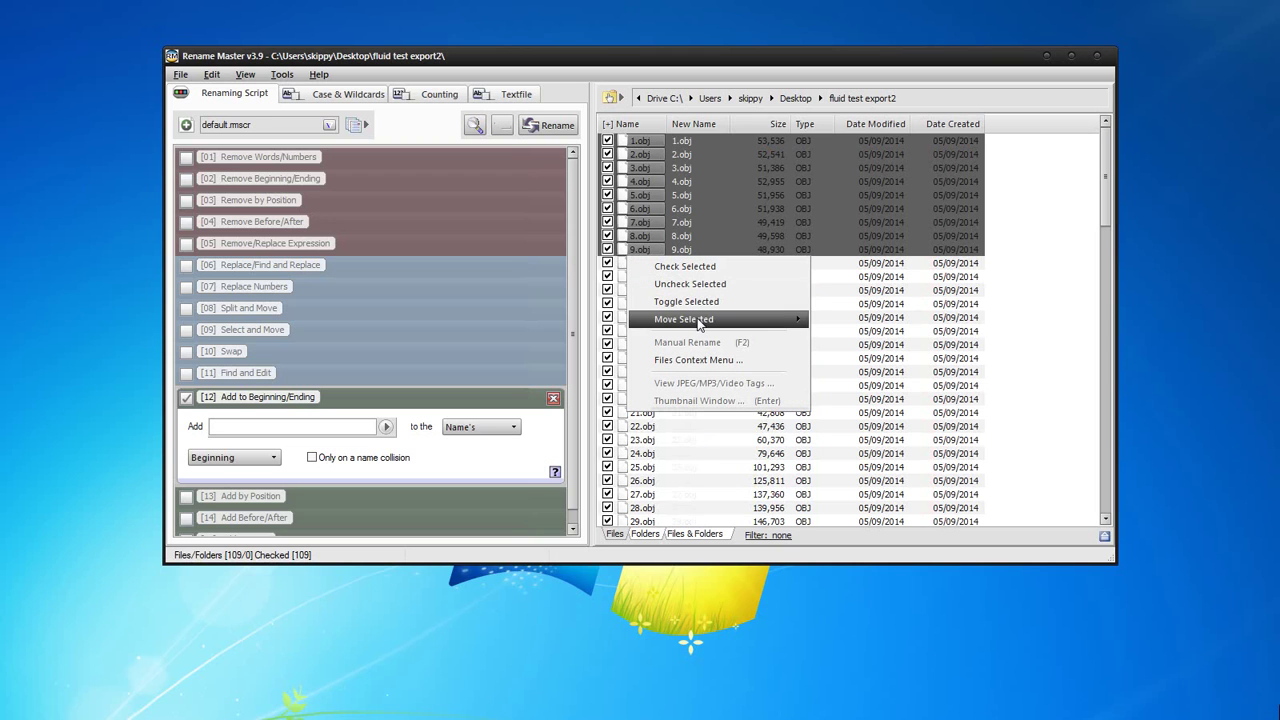
pyautogui.click(685, 236)
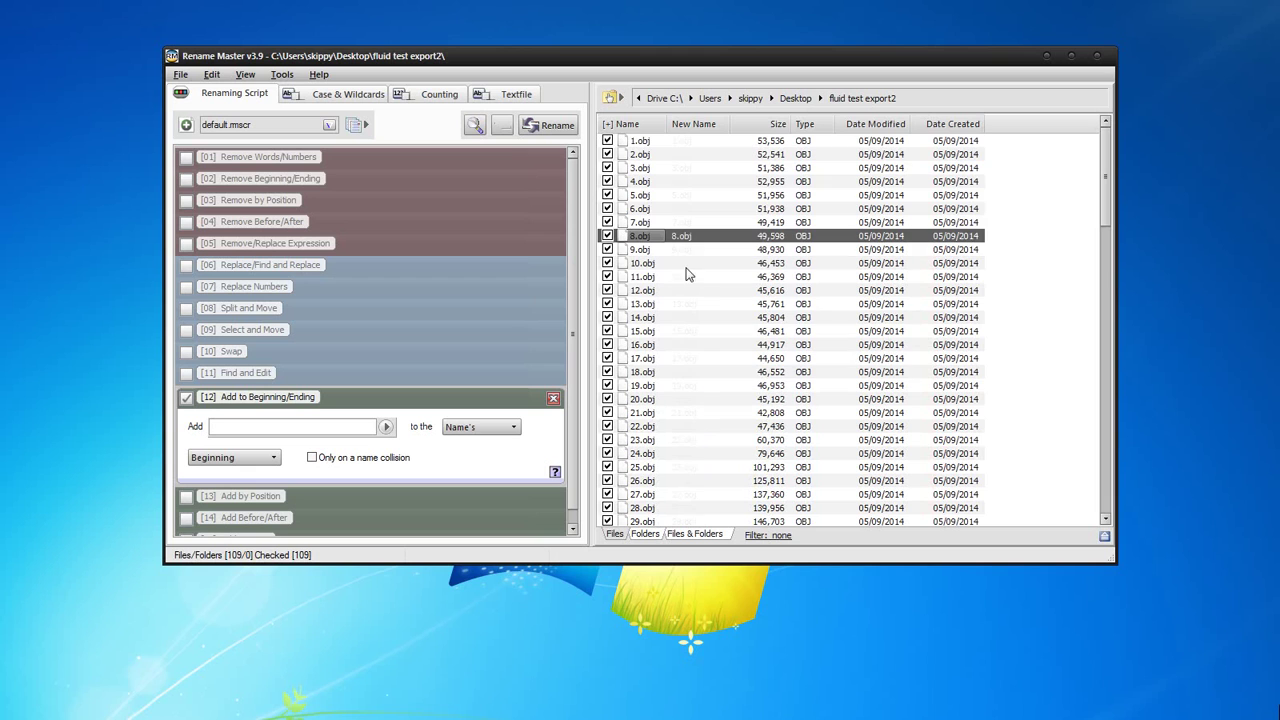
pyautogui.click(609, 251)
pyautogui.doubleClick(608, 125)
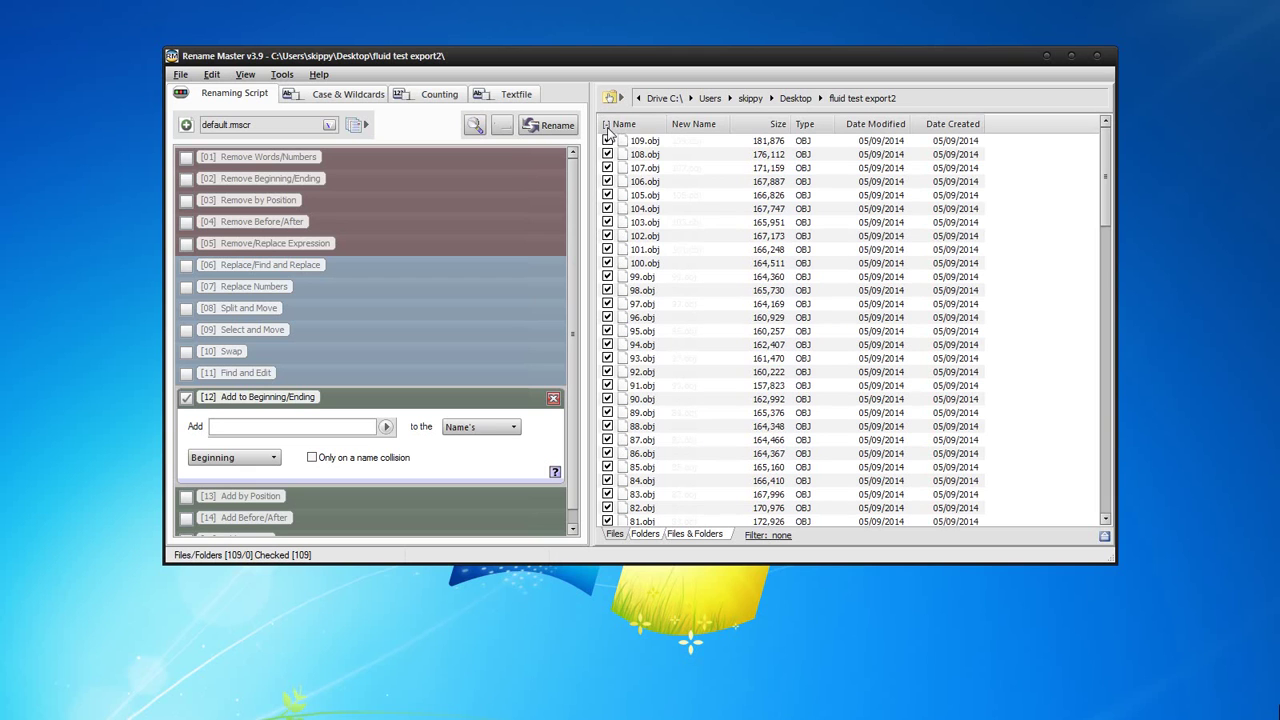
pyautogui.click(608, 126)
pyautogui.click(657, 142)
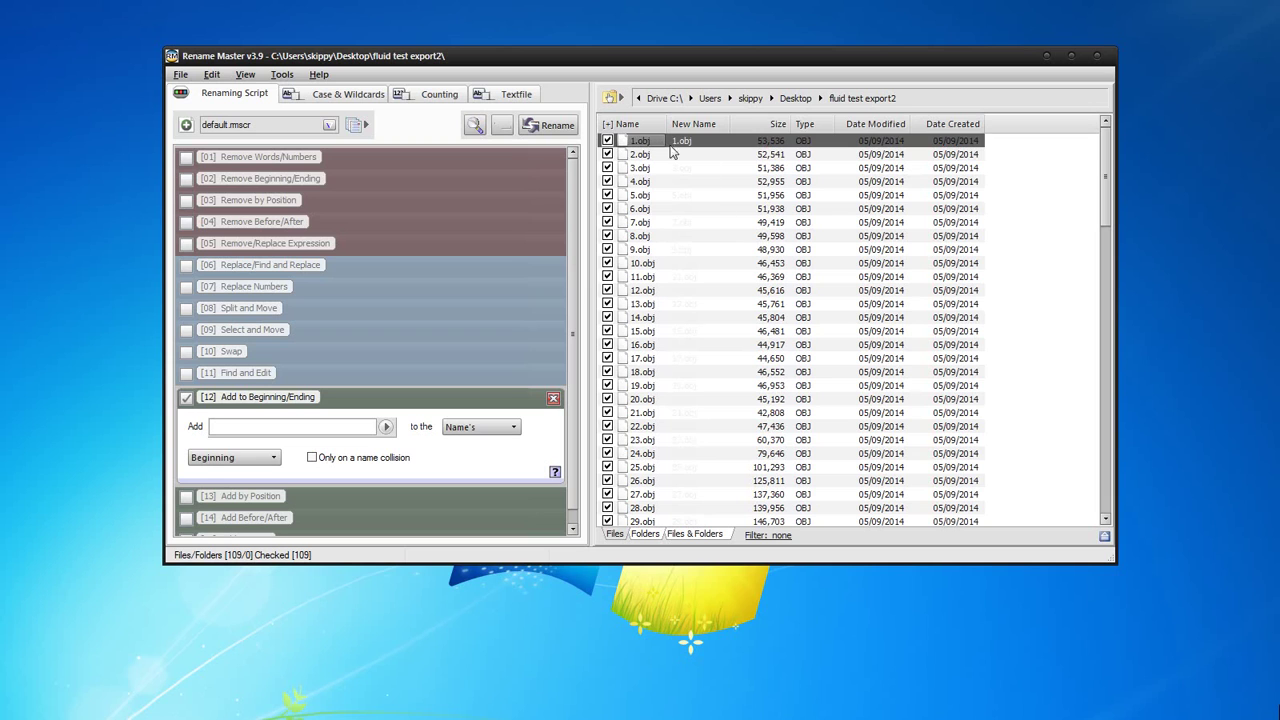
pyautogui.keyDown('shift'); pyautogui.click(675, 250); pyautogui.keyUp('shift')
pyautogui.click(607, 249)
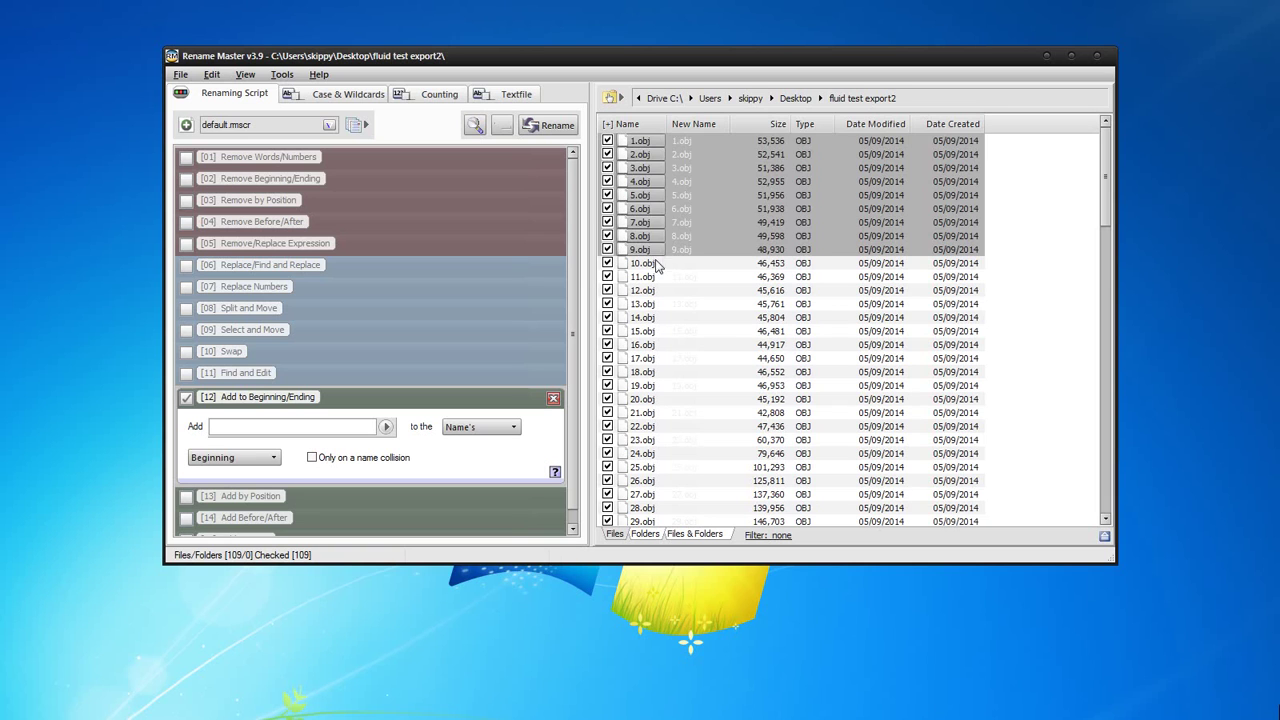
pyautogui.press('Home')
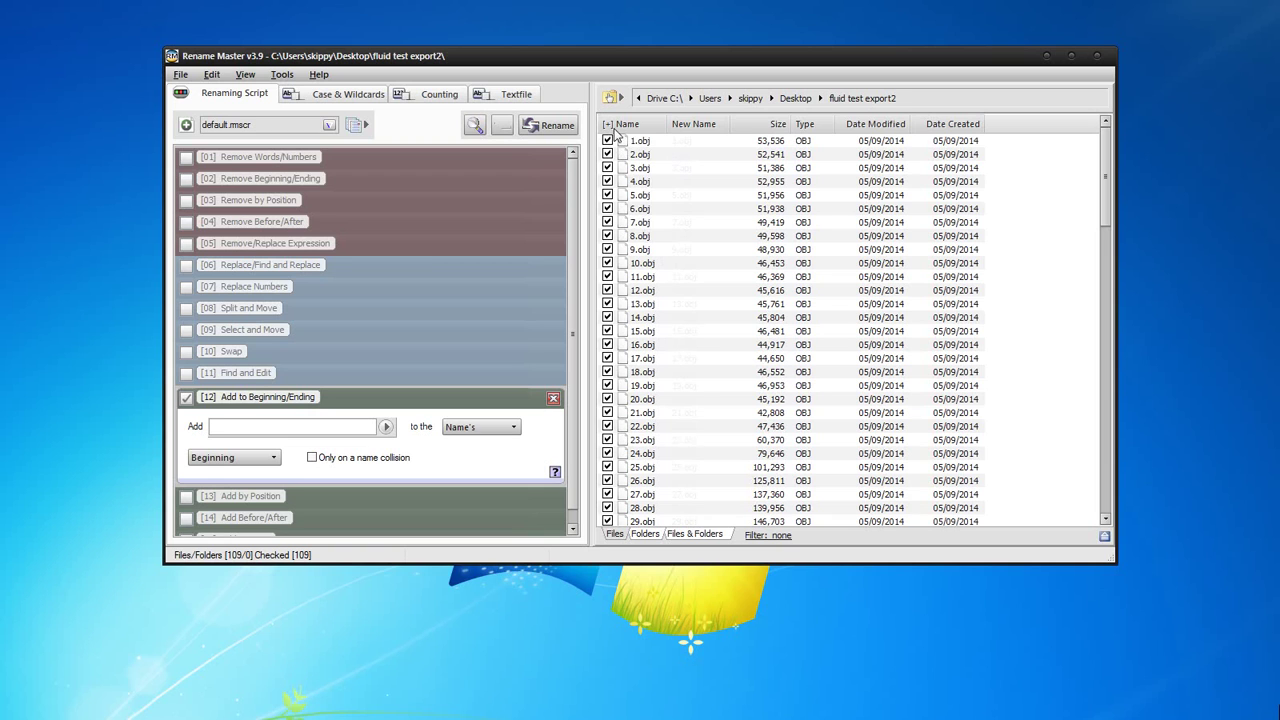
# Uncheck all 109 files in the list
pyautogui.rightClick(674, 156)
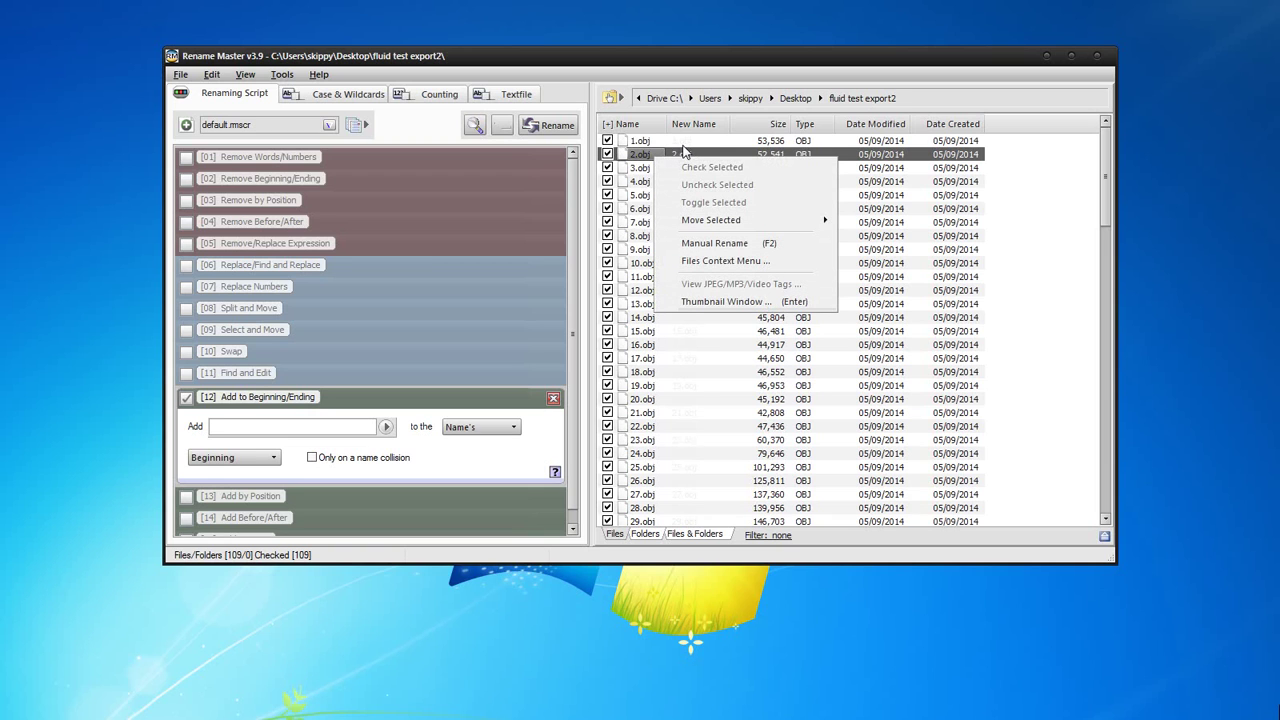
pyautogui.click(682, 142)
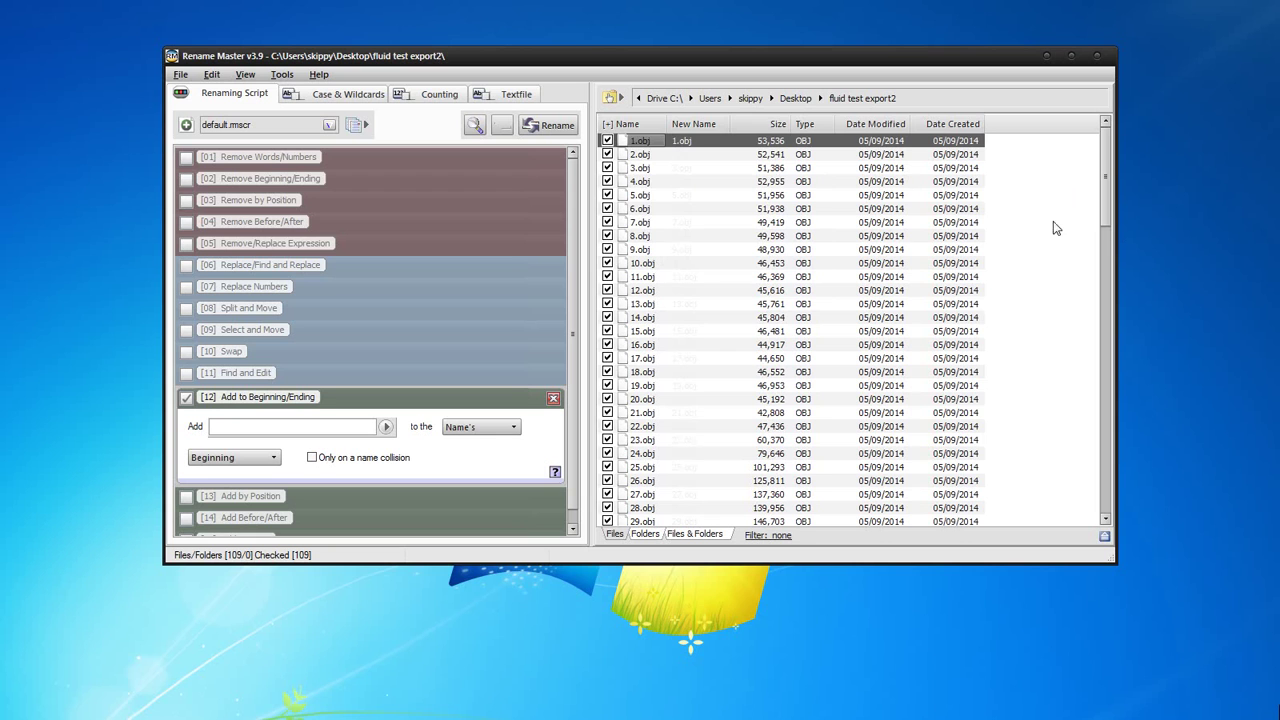
pyautogui.moveTo(1108, 205); pyautogui.dragTo(1108, 490)
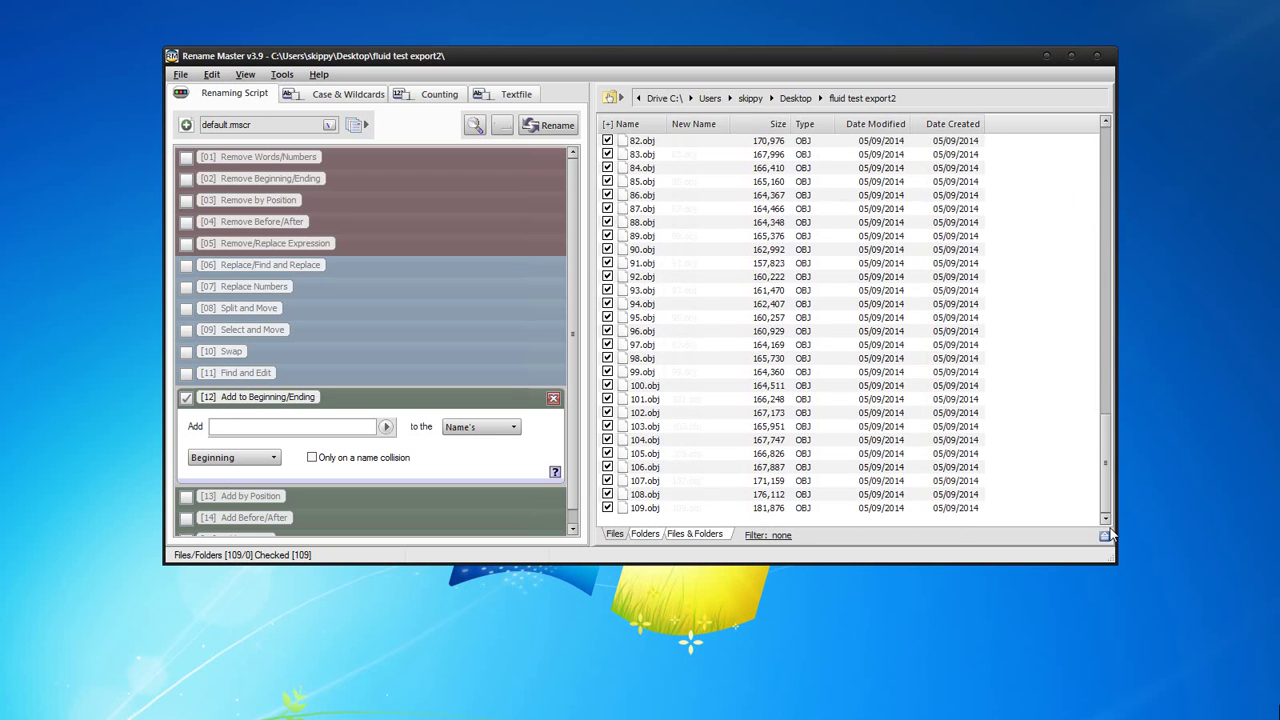
pyautogui.keyDown('shift'); pyautogui.click(680, 508); pyautogui.keyUp('shift')
pyautogui.click(607, 508)
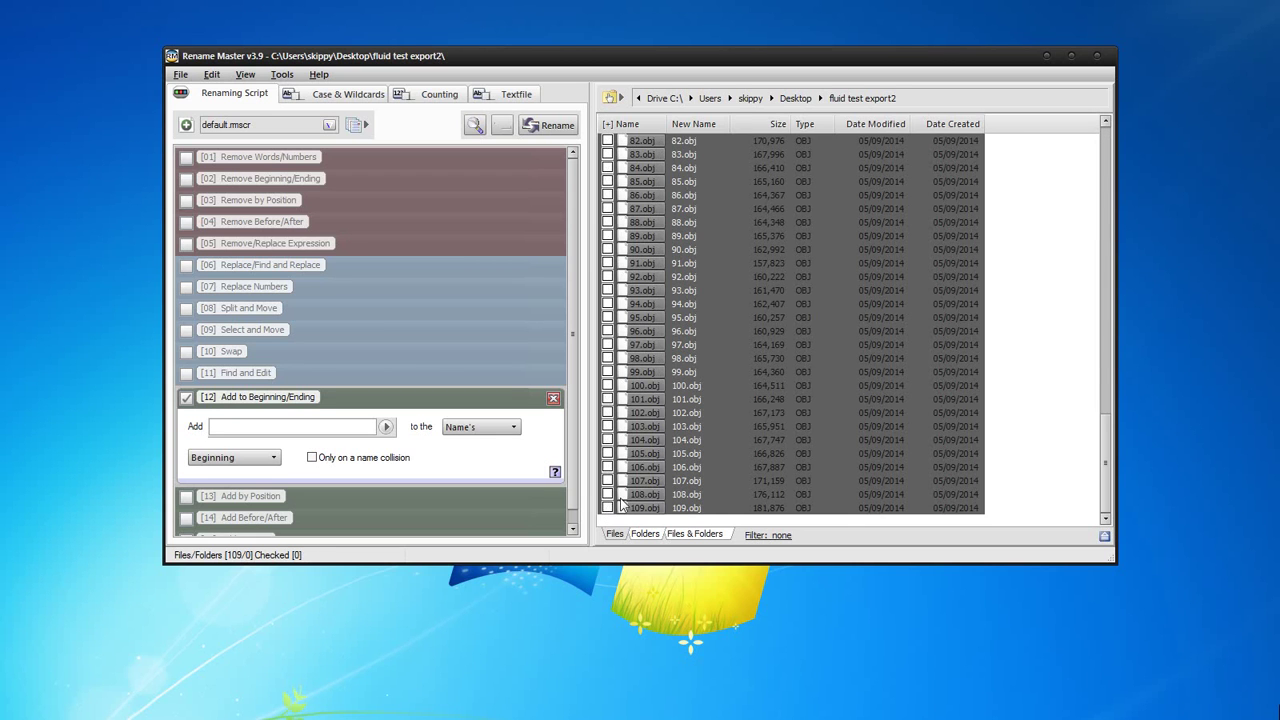
# Select files 1.obj through 9.obj at the top of the list
pyautogui.moveTo(1113, 417); pyautogui.dragTo(1106, 133)
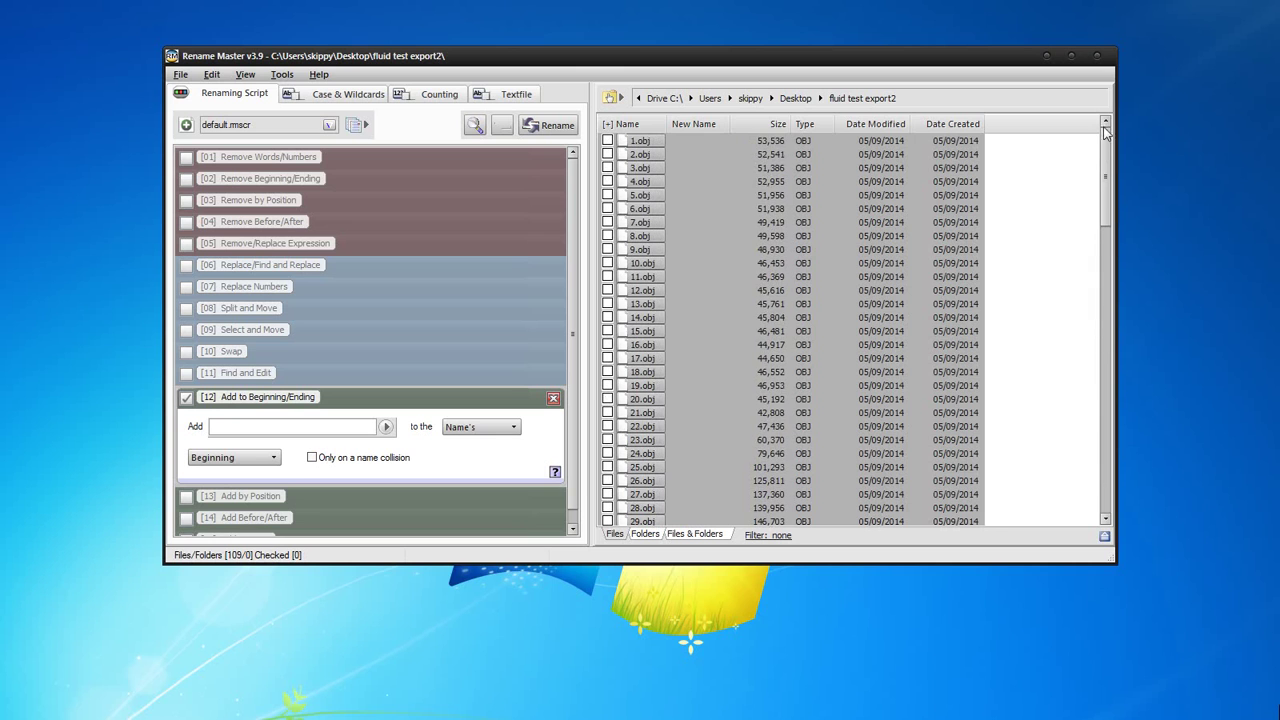
pyautogui.click(674, 141)
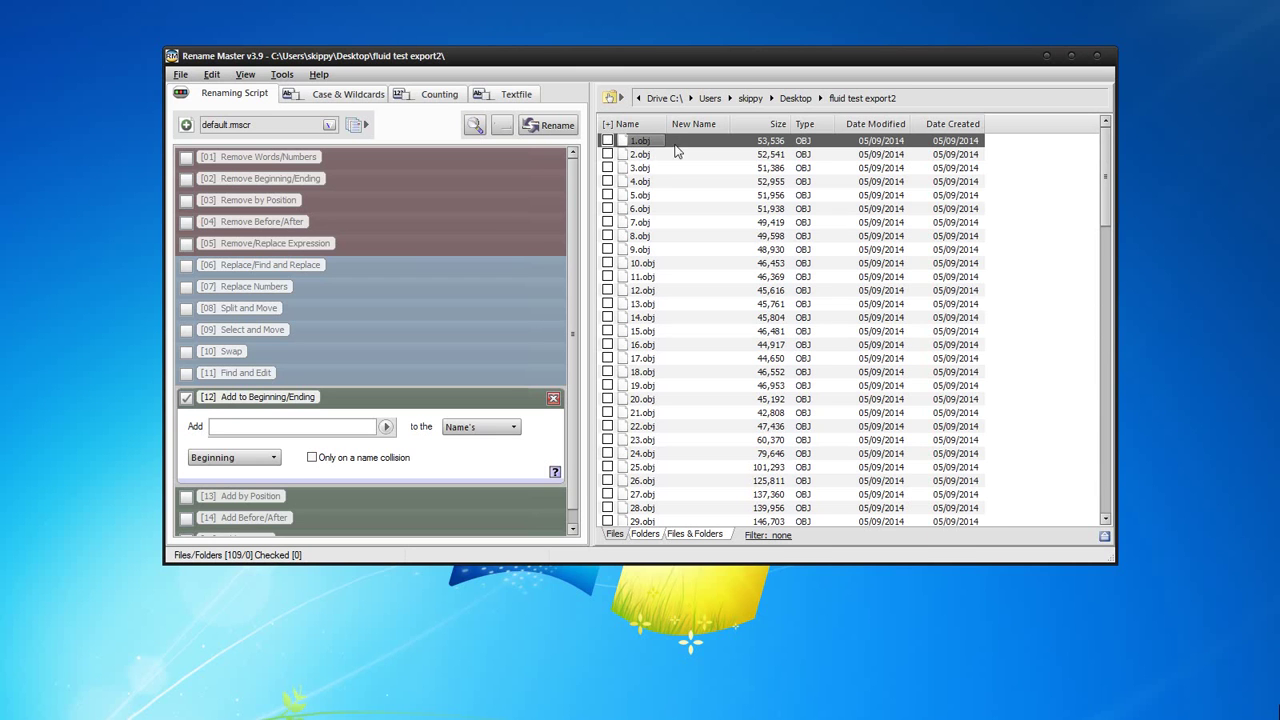
pyautogui.keyDown('shift'); pyautogui.click(656, 251); pyautogui.keyUp('shift')
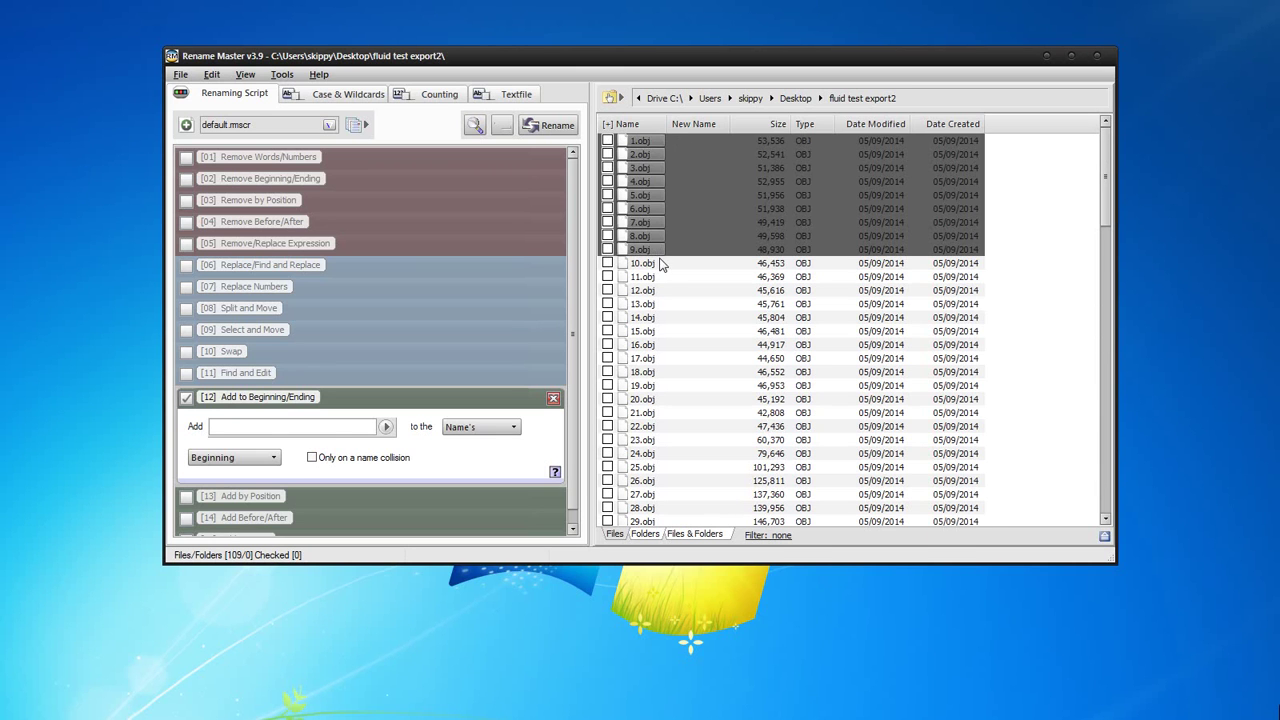
# Check files 1.obj–9.obj to preview them as 001.obj–009.obj with the 00 prefix
pyautogui.click(282, 431)
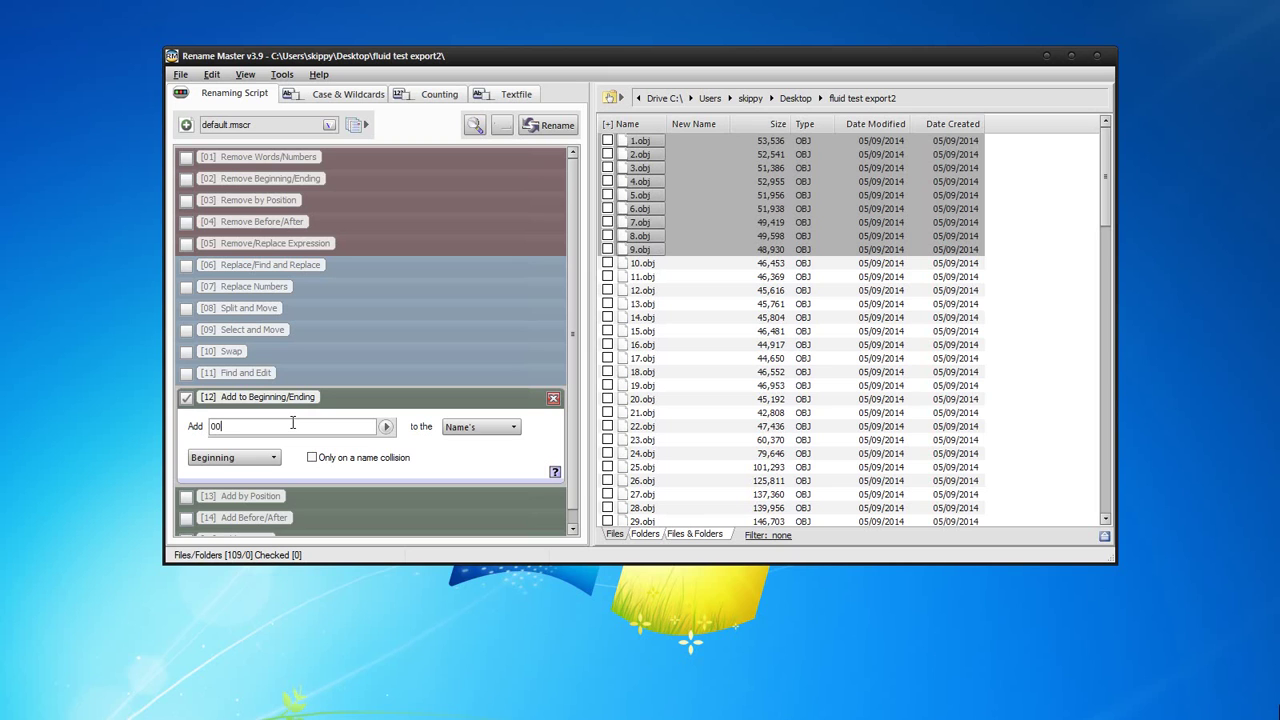
pyautogui.click(615, 257)
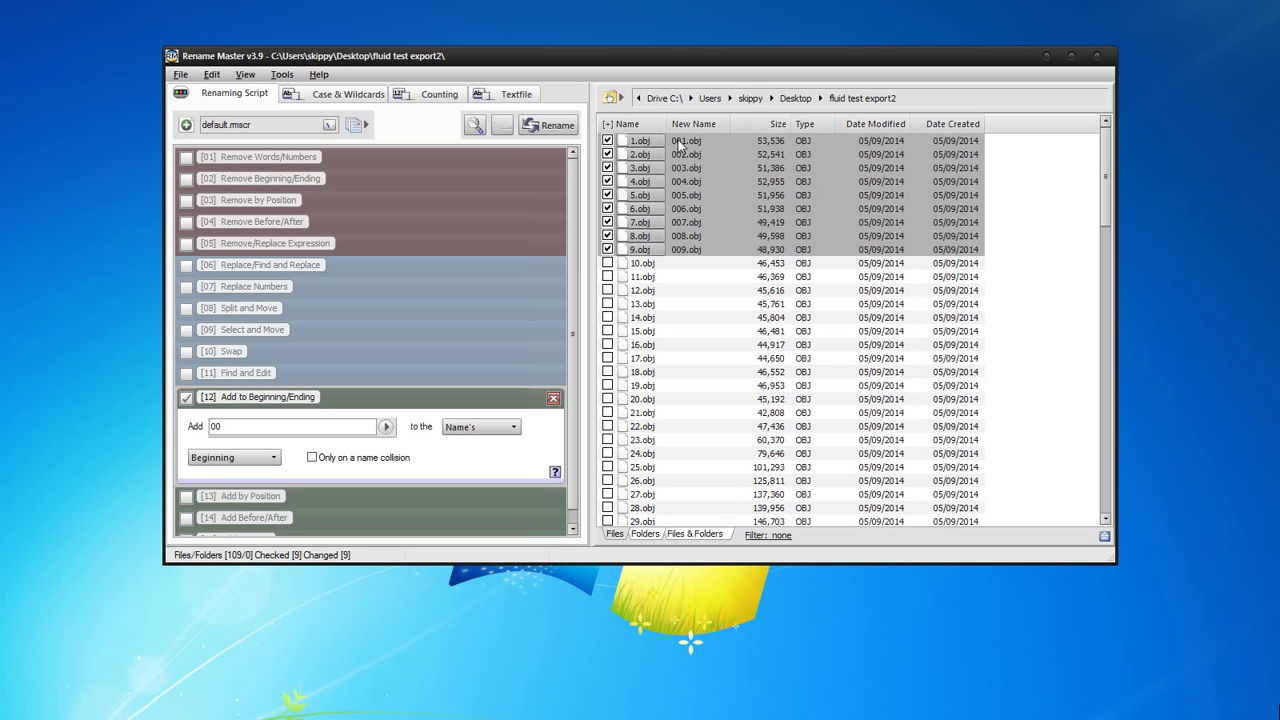
pyautogui.click(689, 262)
# Uncheck files 1.obj–9.obj again, leaving all 109 files unchecked
pyautogui.click(693, 250)
pyautogui.keyDown('shift'); pyautogui.click(690, 148); pyautogui.keyUp('shift')
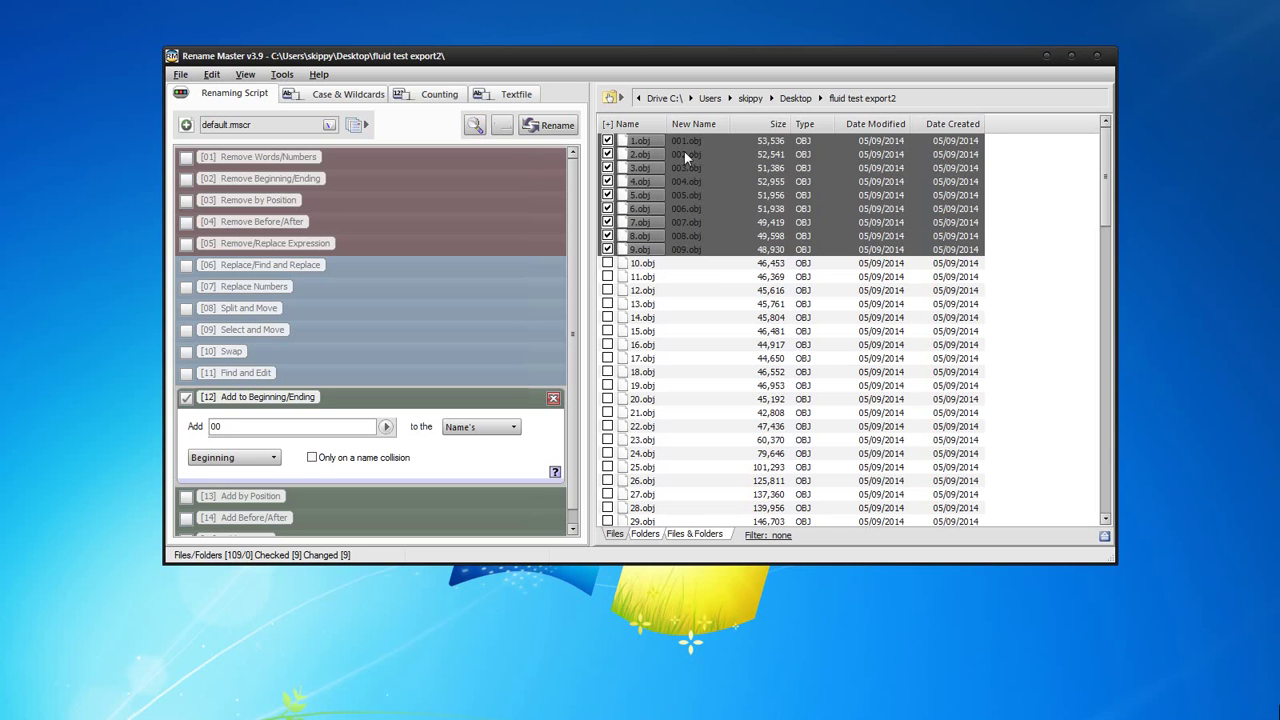
pyautogui.press('space')
pyautogui.click(686, 267)
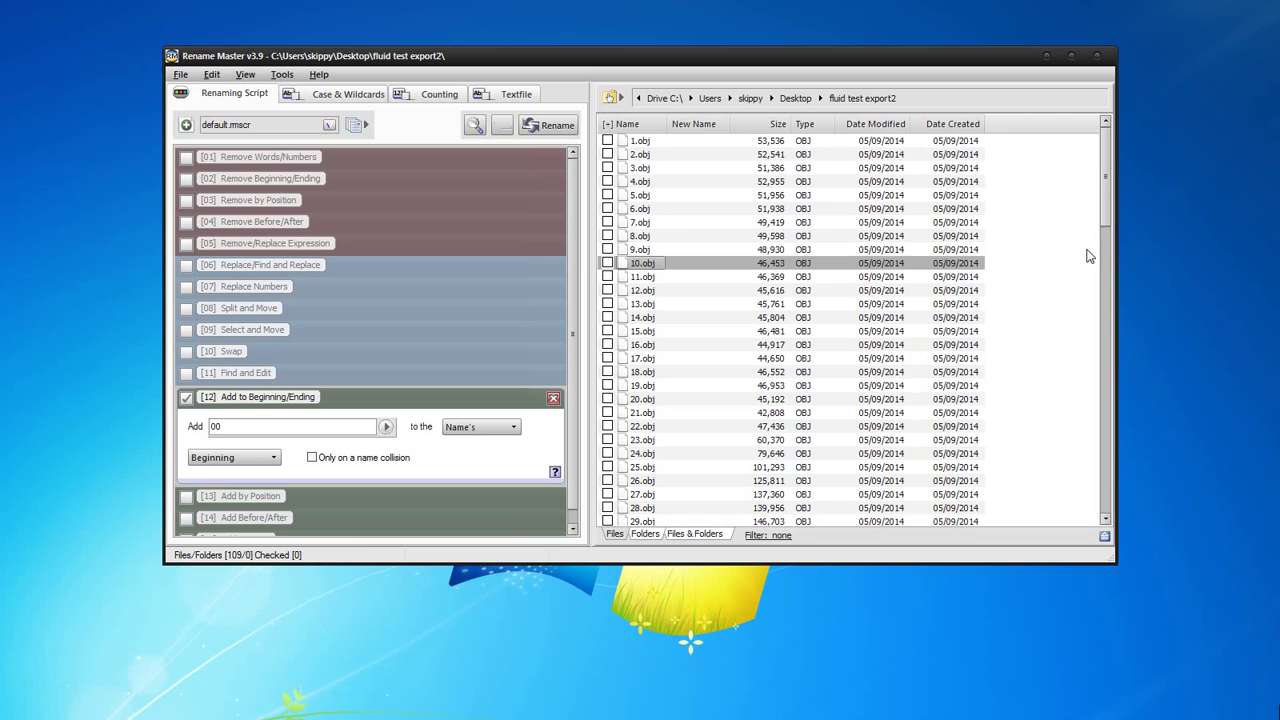
# Check files 10.obj–99.obj and change the Add prefix to 0
pyautogui.moveTo(1105, 212); pyautogui.dragTo(1100, 515)
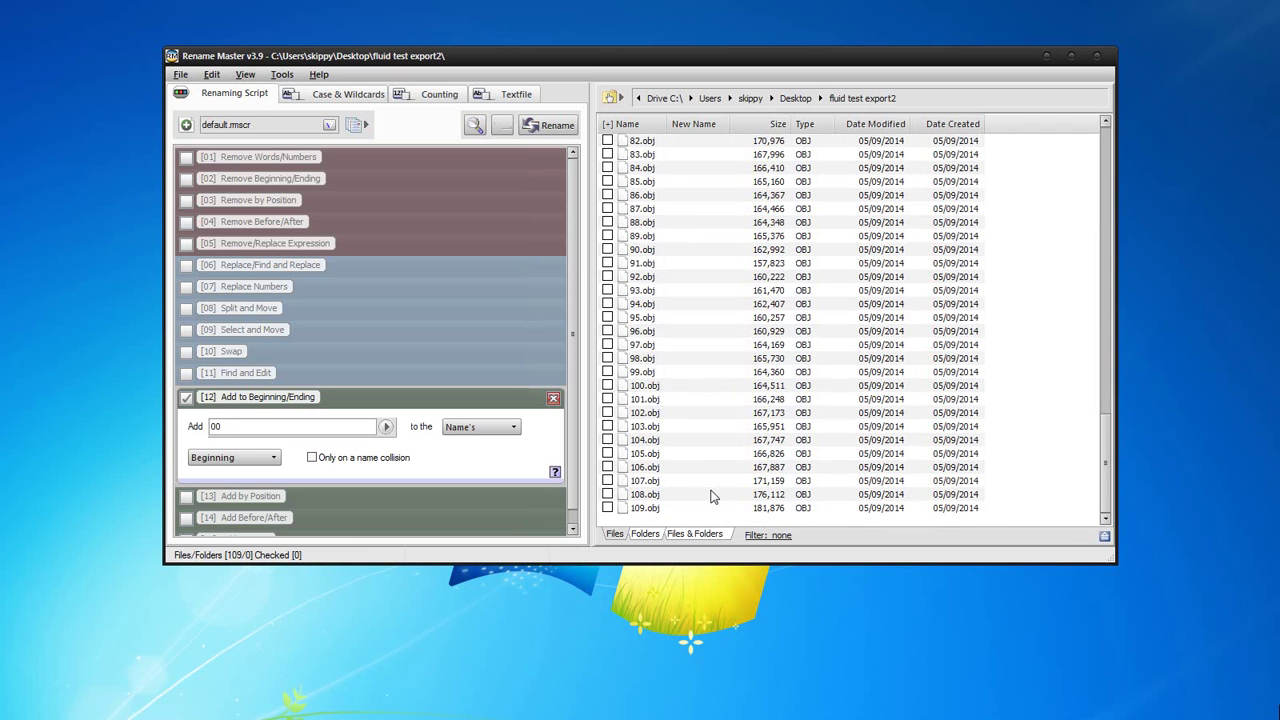
pyautogui.keyDown('shift'); pyautogui.click(658, 376); pyautogui.keyUp('shift')
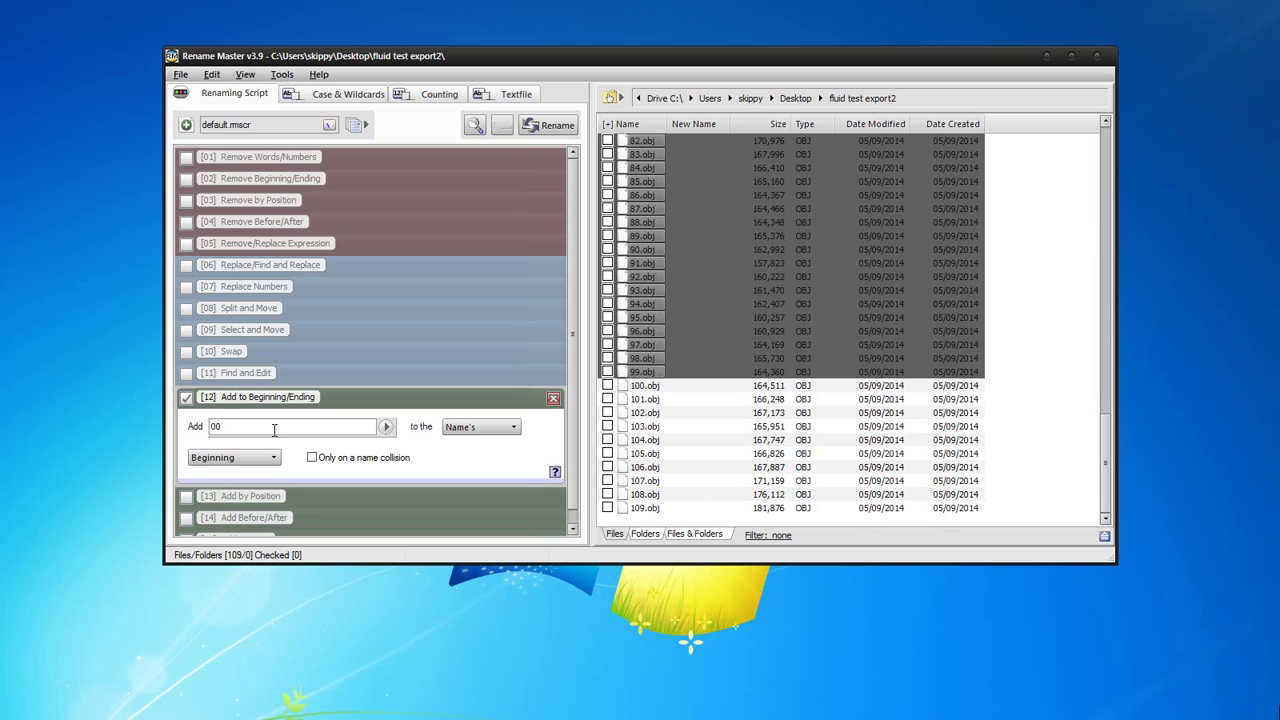
pyautogui.click(607, 371)
pyautogui.moveTo(237, 428); pyautogui.dragTo(195, 438)
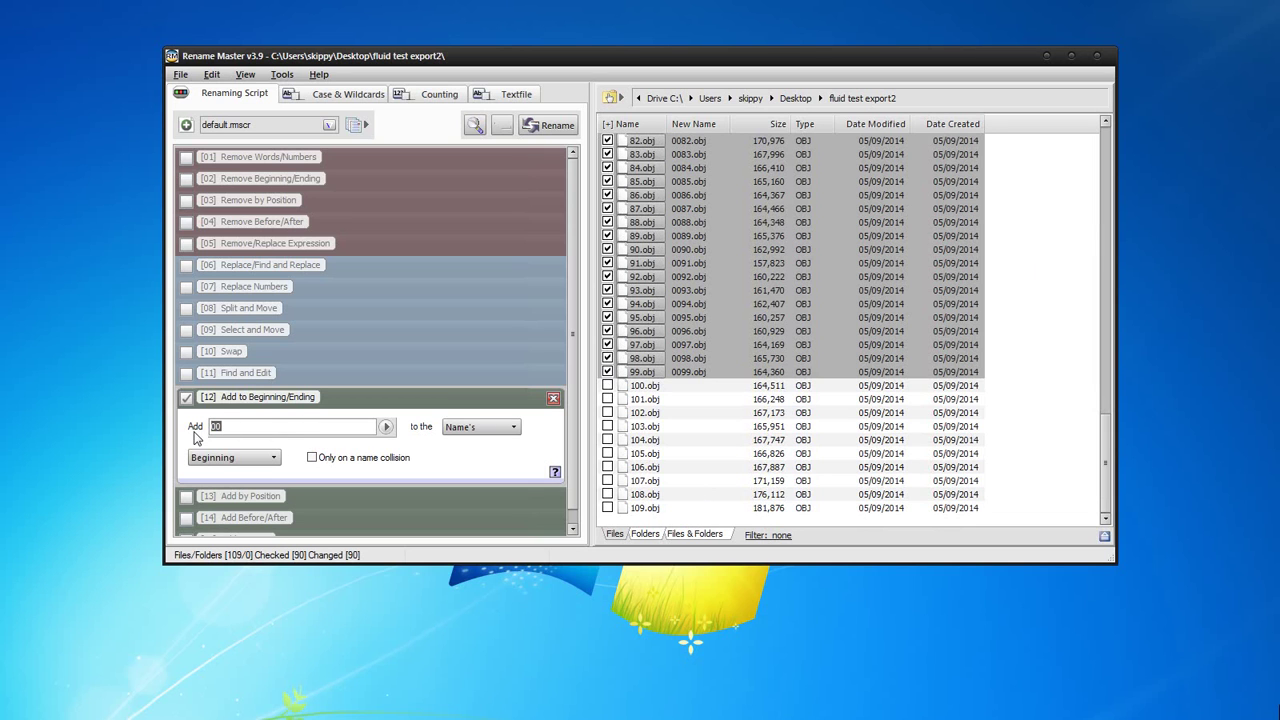
pyautogui.write('0')
pyautogui.press('Tab')
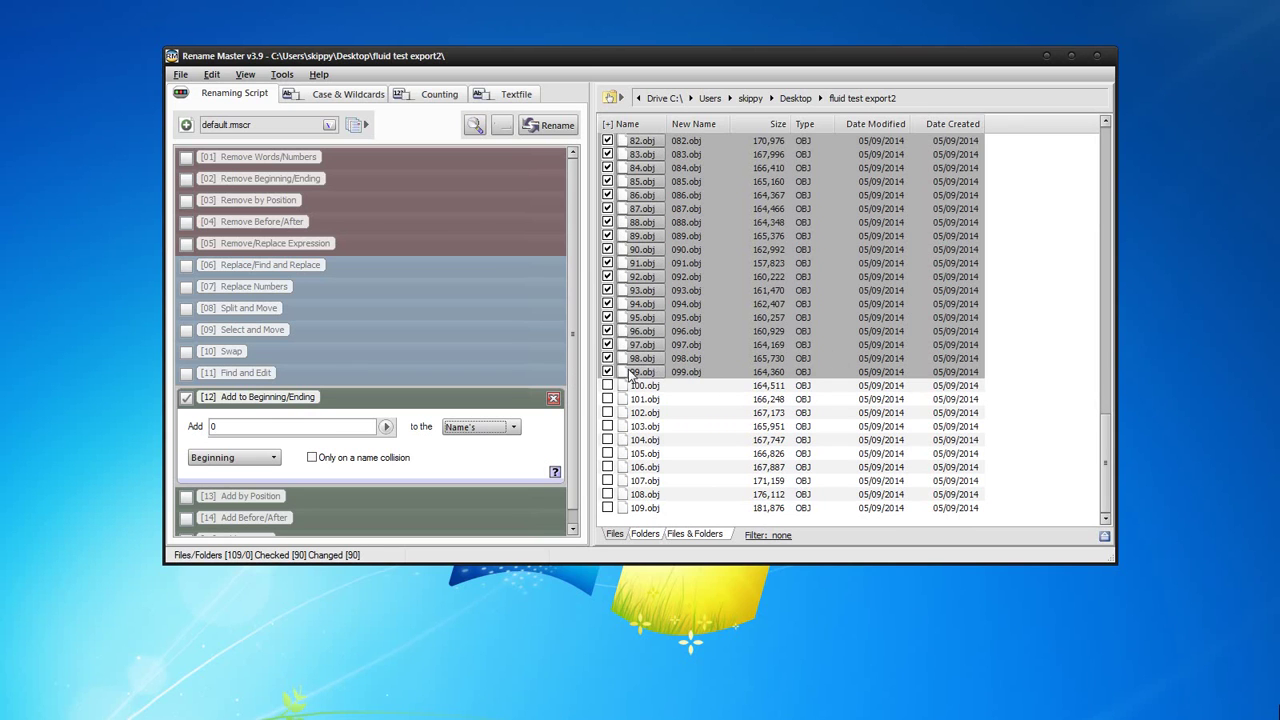
# Apply the rename, turning 10.obj–99.obj into 010.obj–099.obj
pyautogui.moveTo(1107, 443); pyautogui.dragTo(1083, 136)
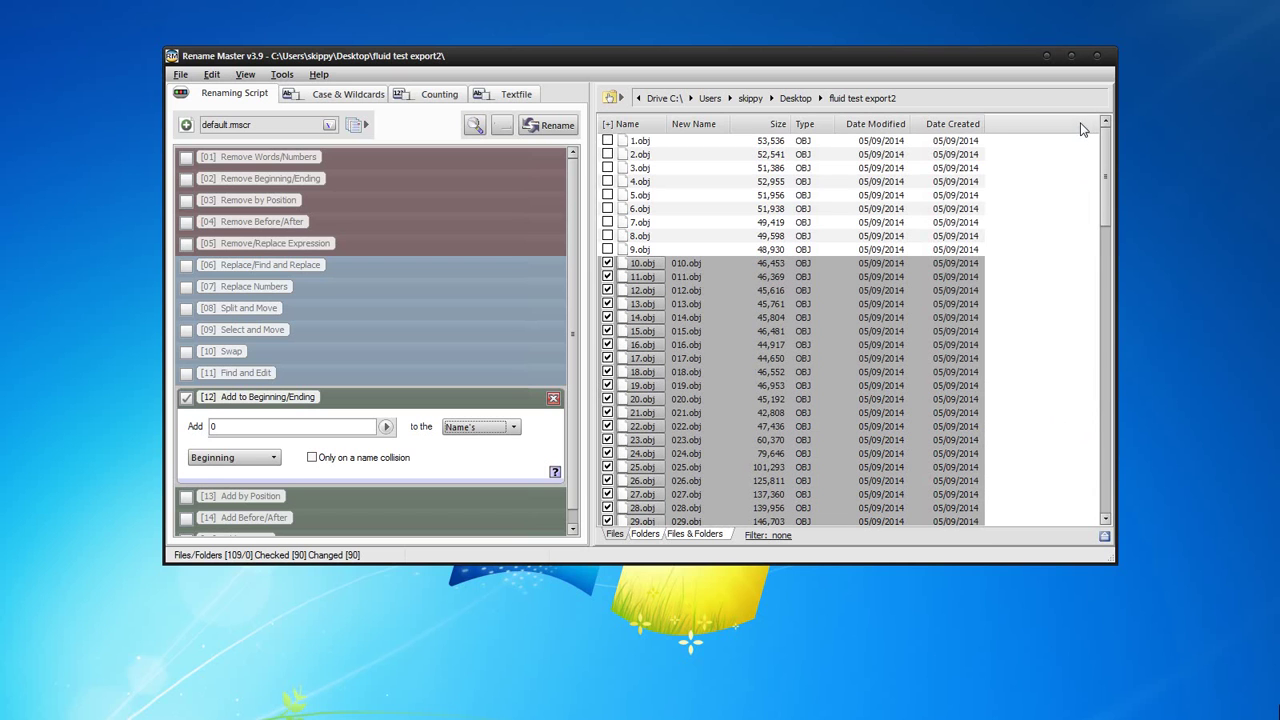
pyautogui.click(545, 126)
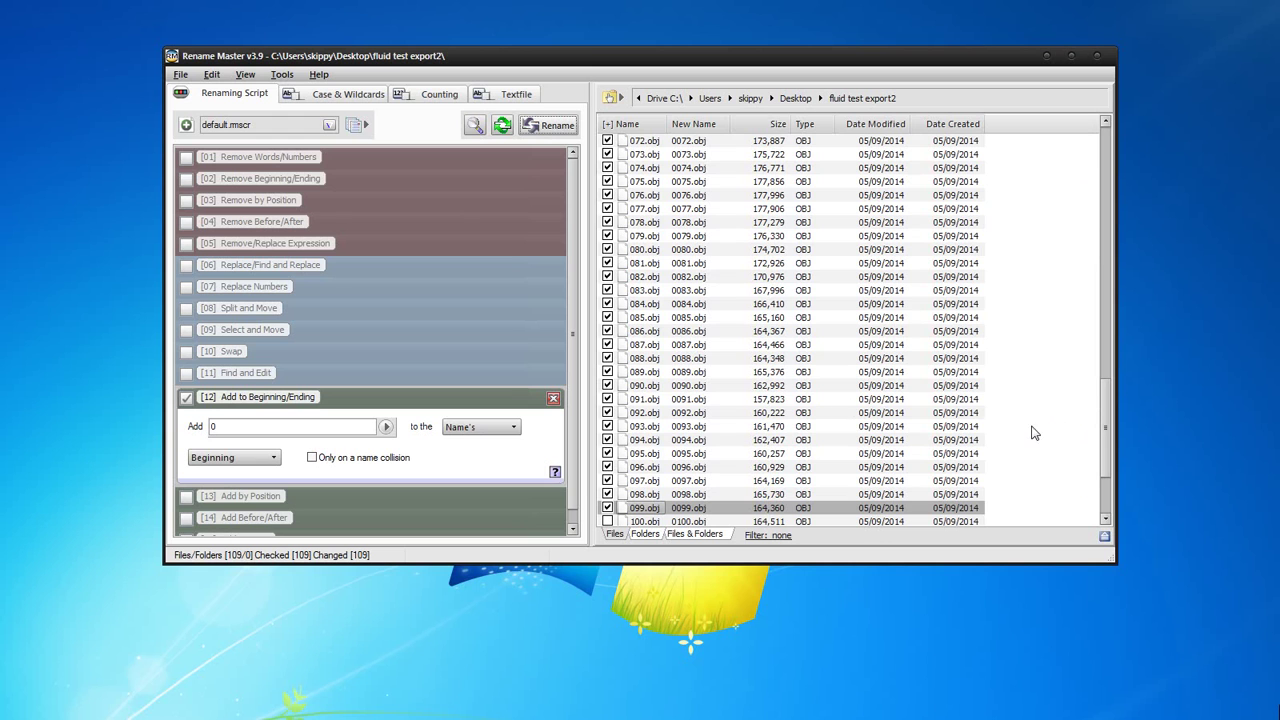
pyautogui.moveTo(1106, 472); pyautogui.dragTo(828, 210)
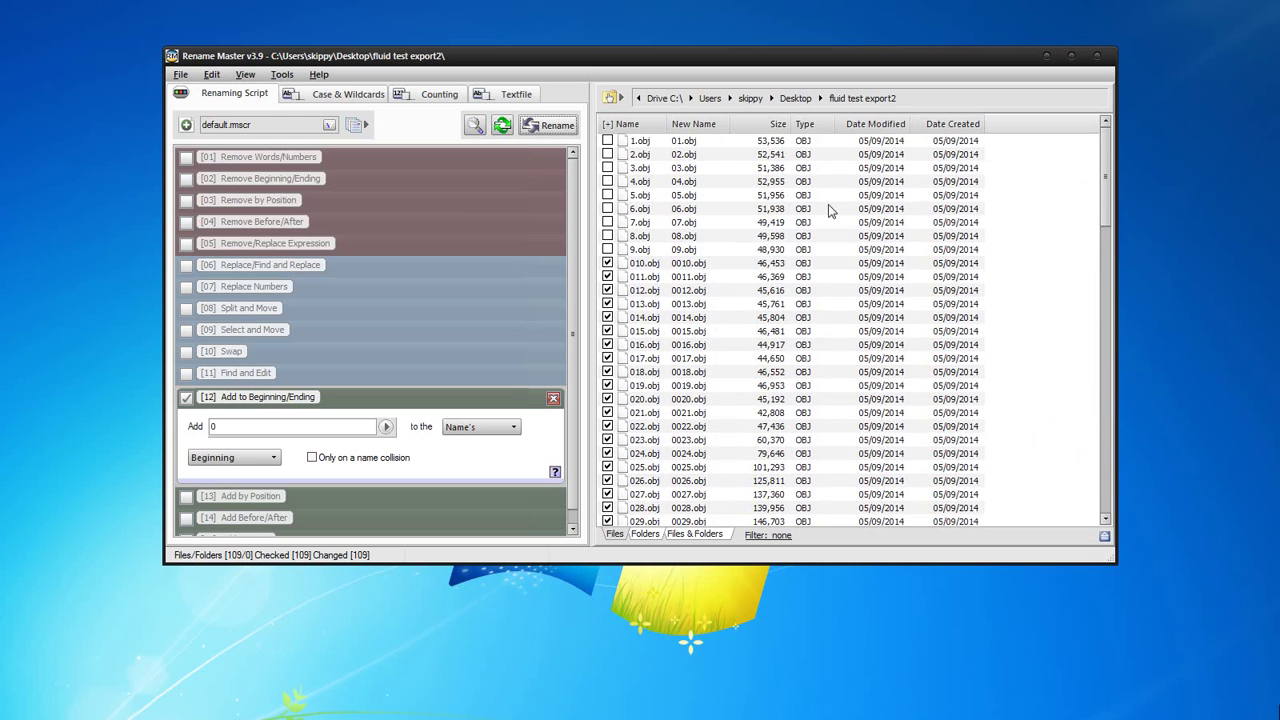
pyautogui.click(690, 264)
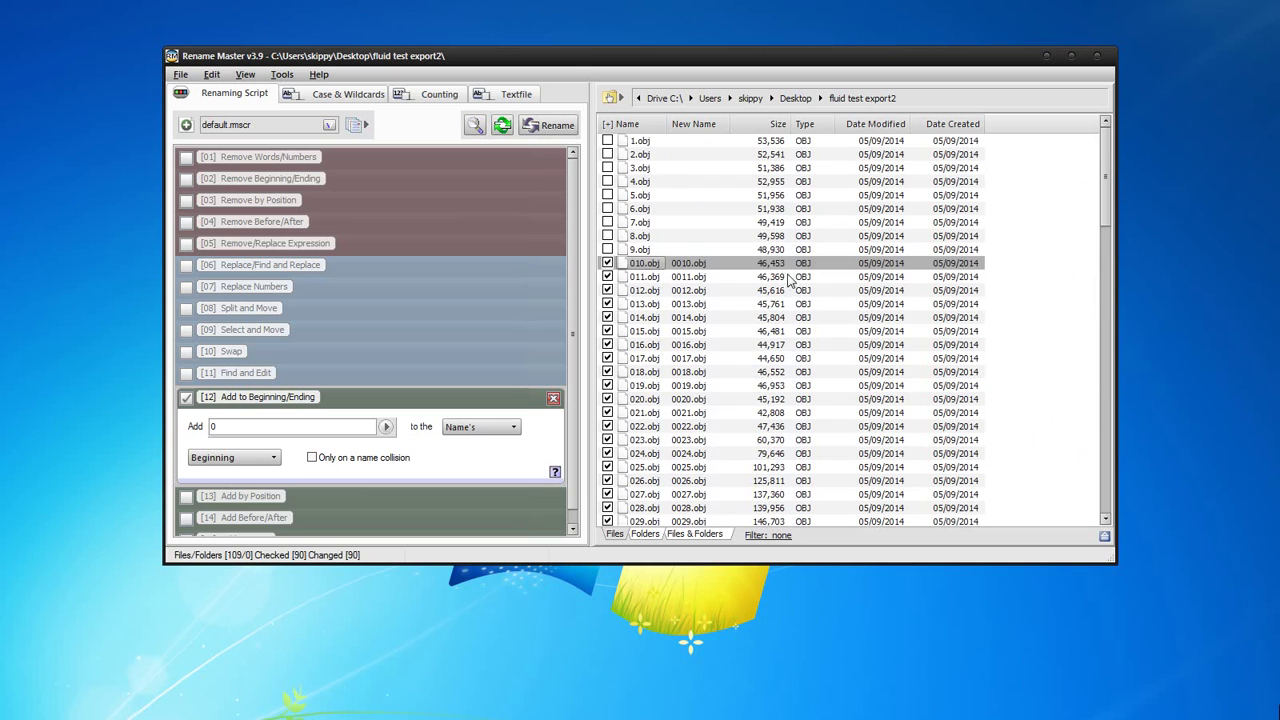
pyautogui.click(638, 265)
pyautogui.click(710, 268)
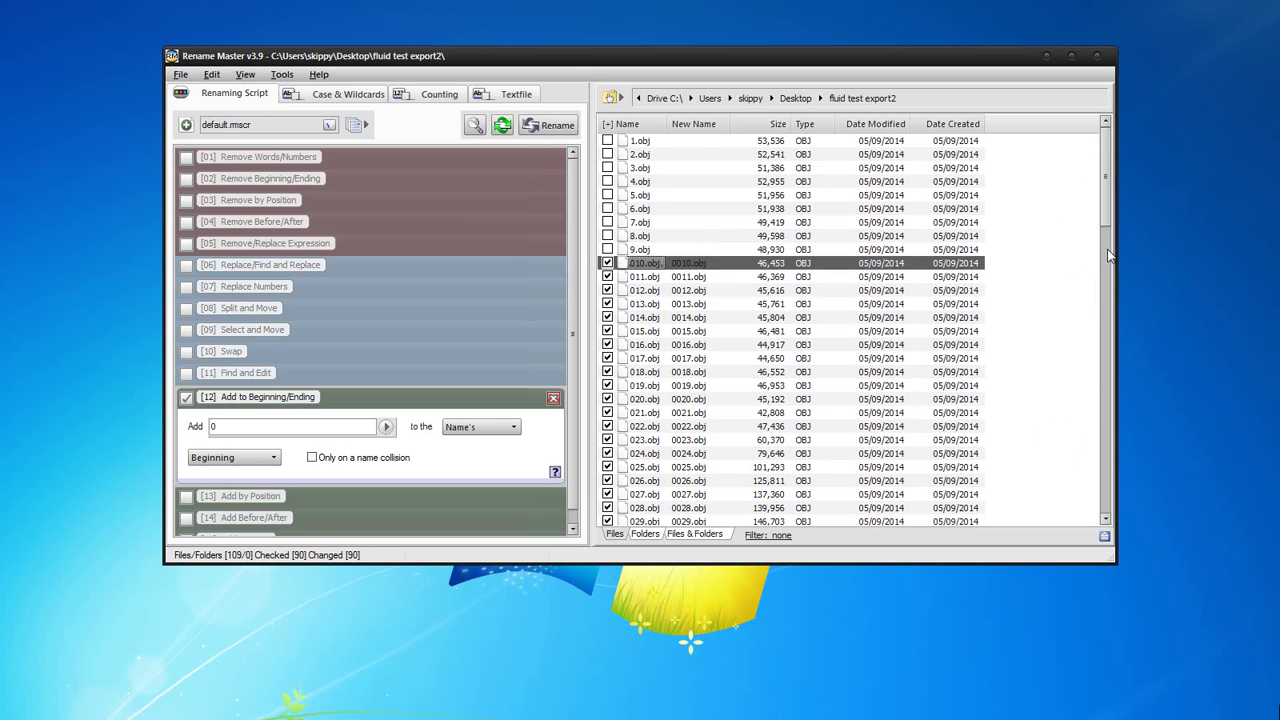
# Uncheck all files after the two-digit rename
pyautogui.moveTo(1108, 222); pyautogui.dragTo(1080, 515)
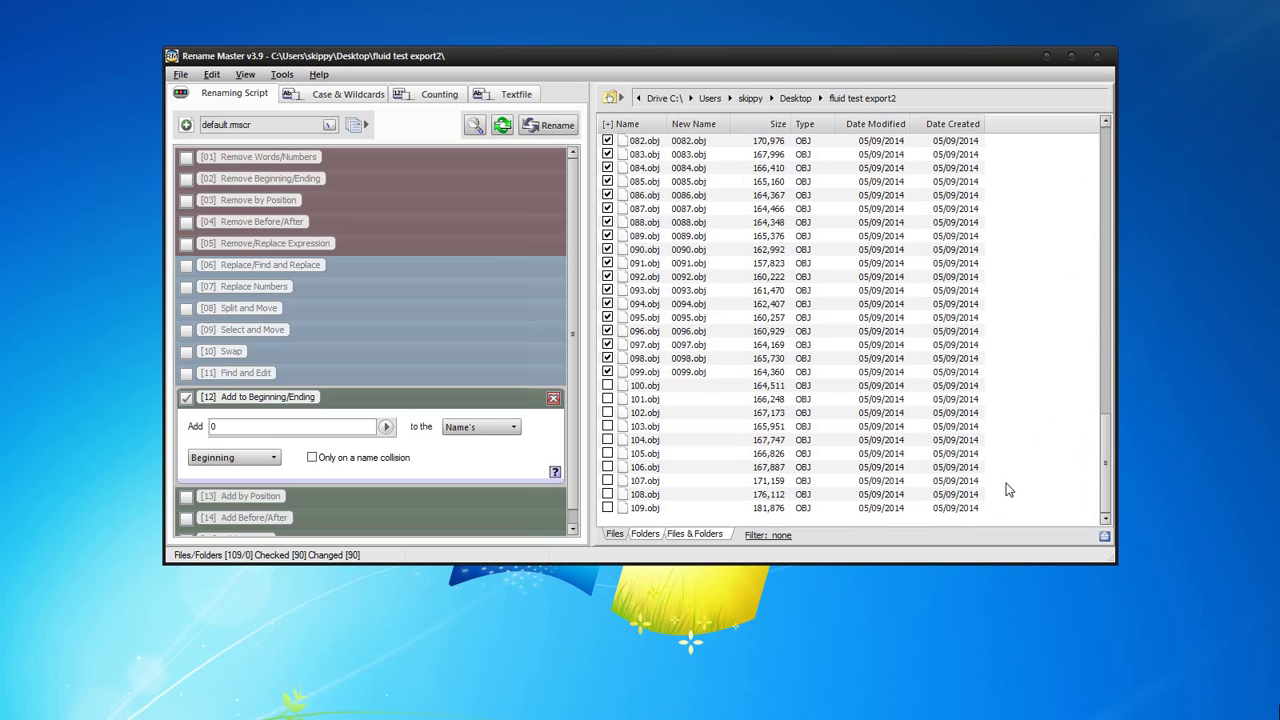
pyautogui.keyDown('shift'); pyautogui.click(716, 373); pyautogui.keyUp('shift')
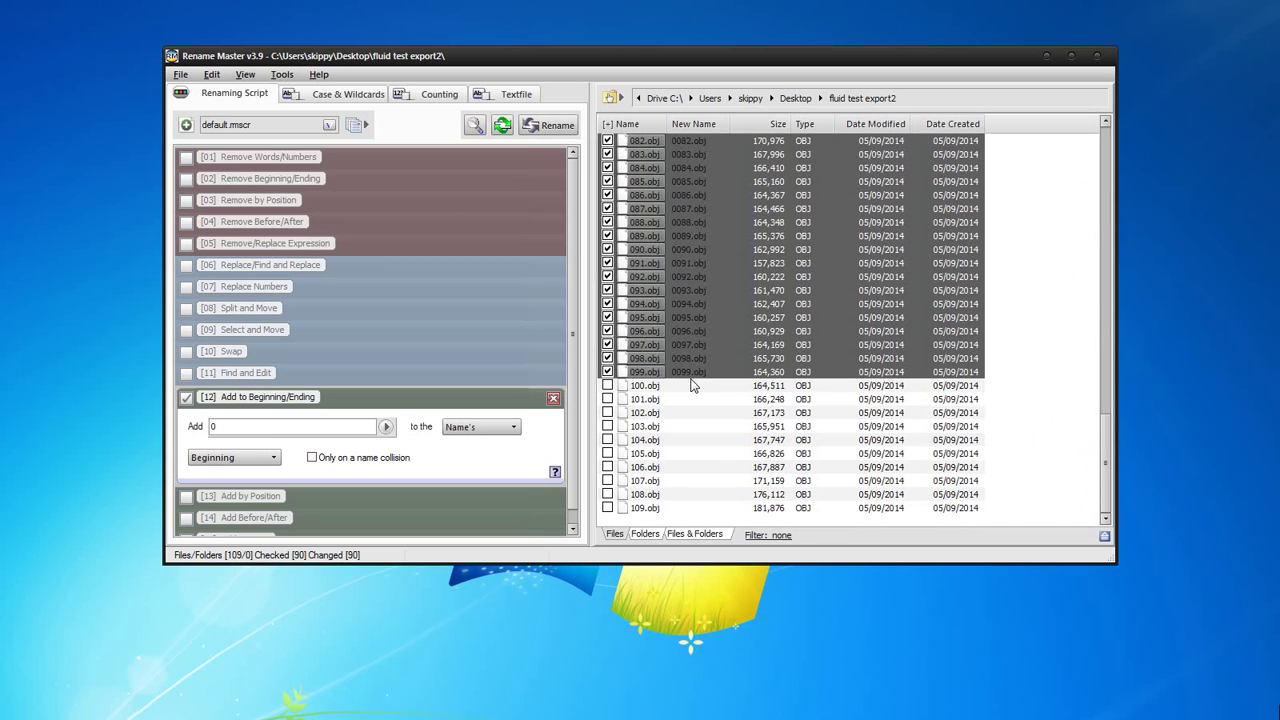
pyautogui.click(608, 373)
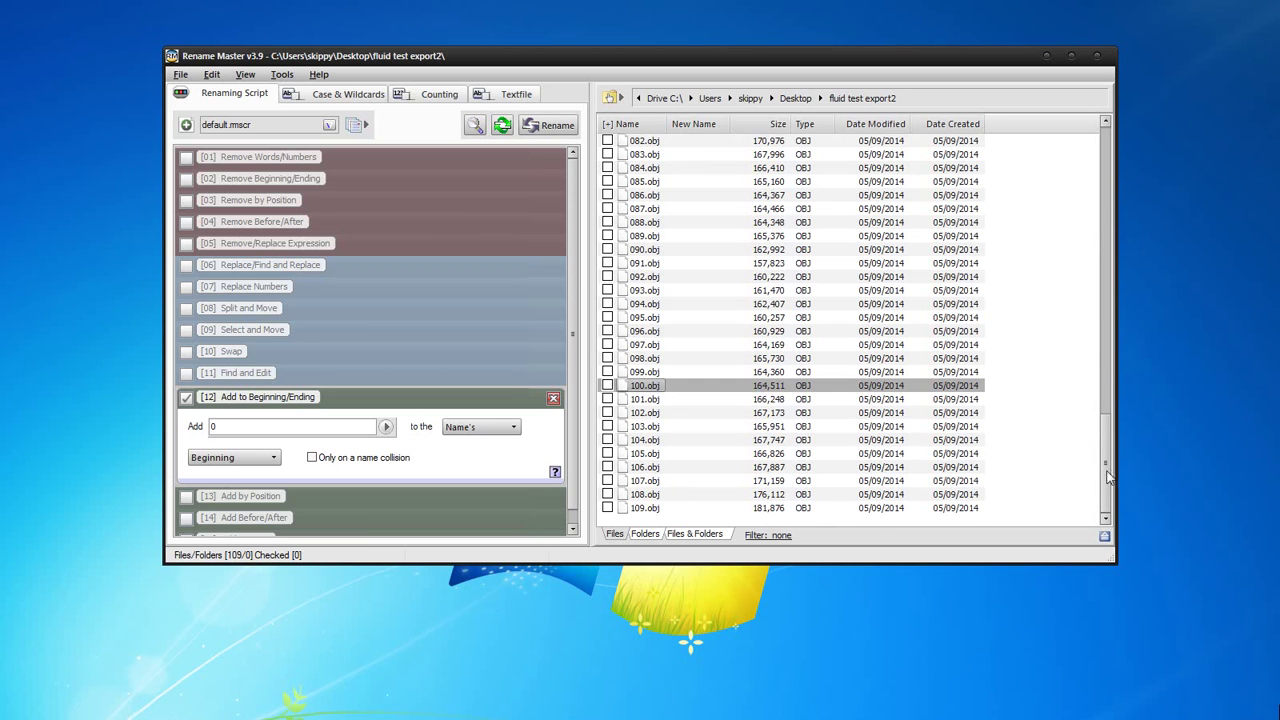
# Check files 1.obj–9.obj and rename them to 001.obj–009.obj with the 00 prefix
pyautogui.moveTo(1108, 478); pyautogui.dragTo(1080, 163)
pyautogui.click(676, 250)
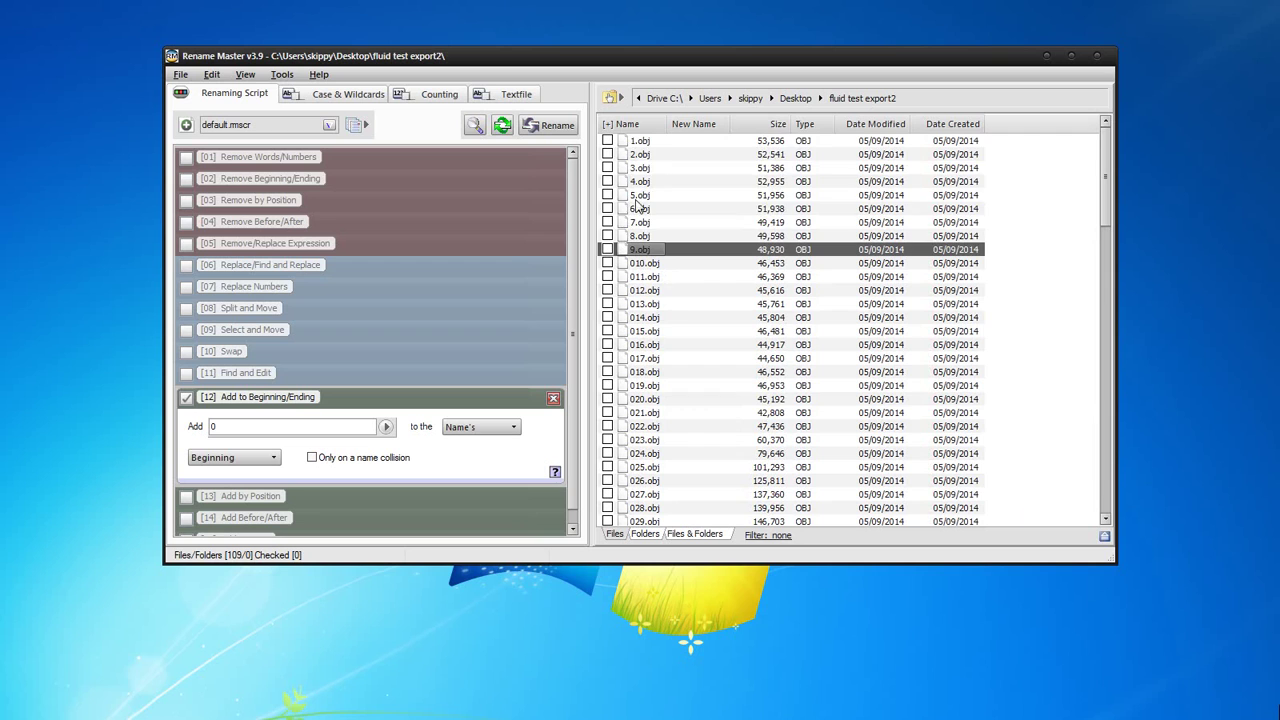
pyautogui.keyDown('shift'); pyautogui.click(676, 154); pyautogui.keyUp('shift')
pyautogui.click(607, 249)
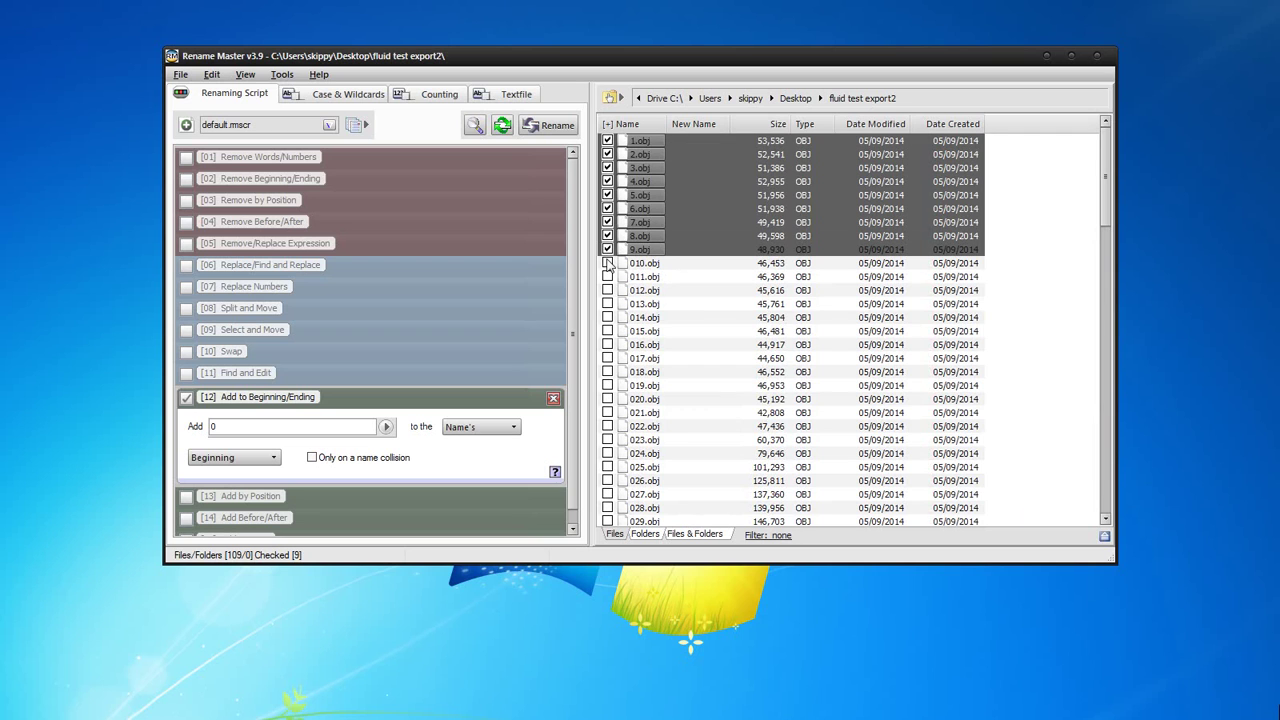
pyautogui.click(227, 428)
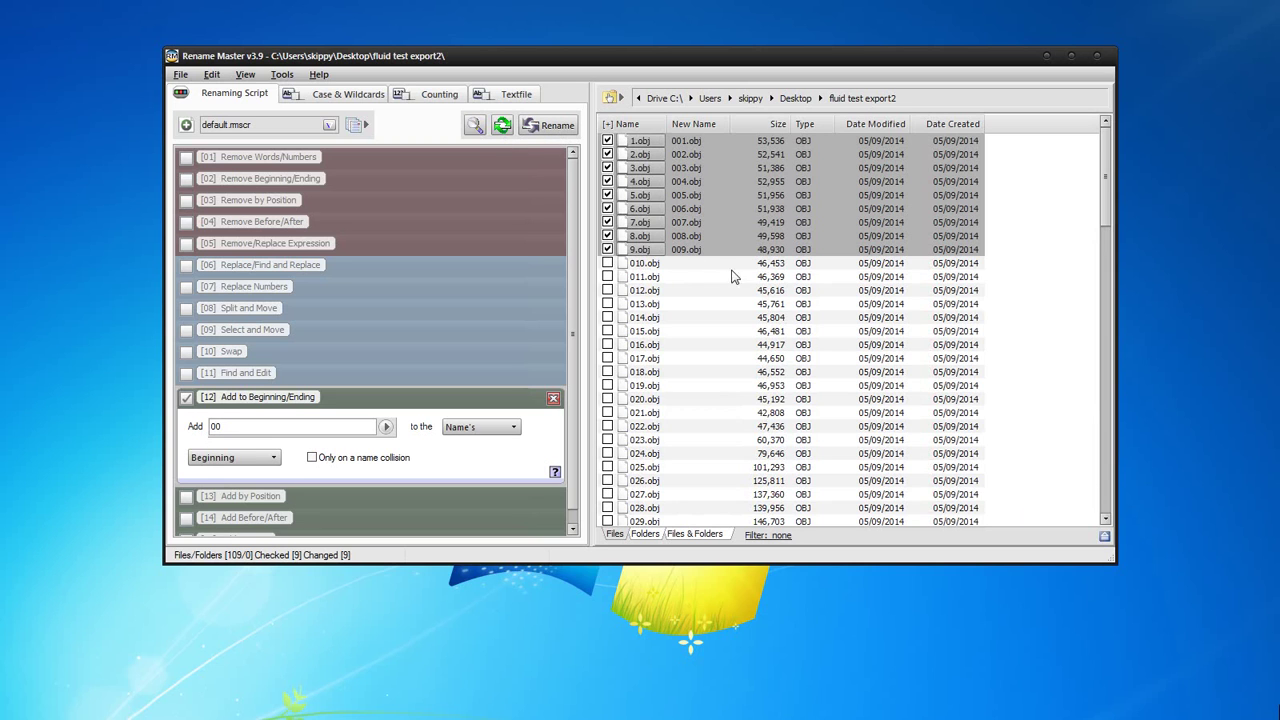
pyautogui.click(548, 125)
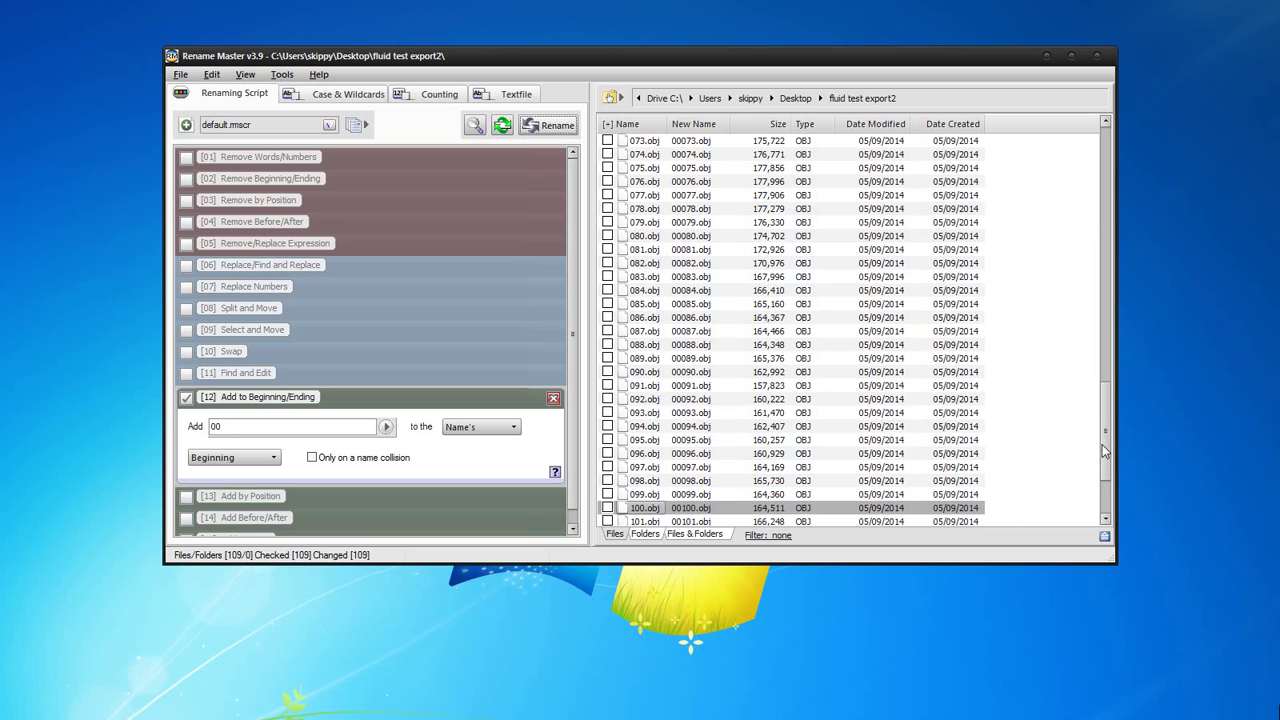
# Review the list of 001.obj–109.obj names and clear the 00 prefix text
pyautogui.moveTo(1103, 450); pyautogui.dragTo(1097, 484)
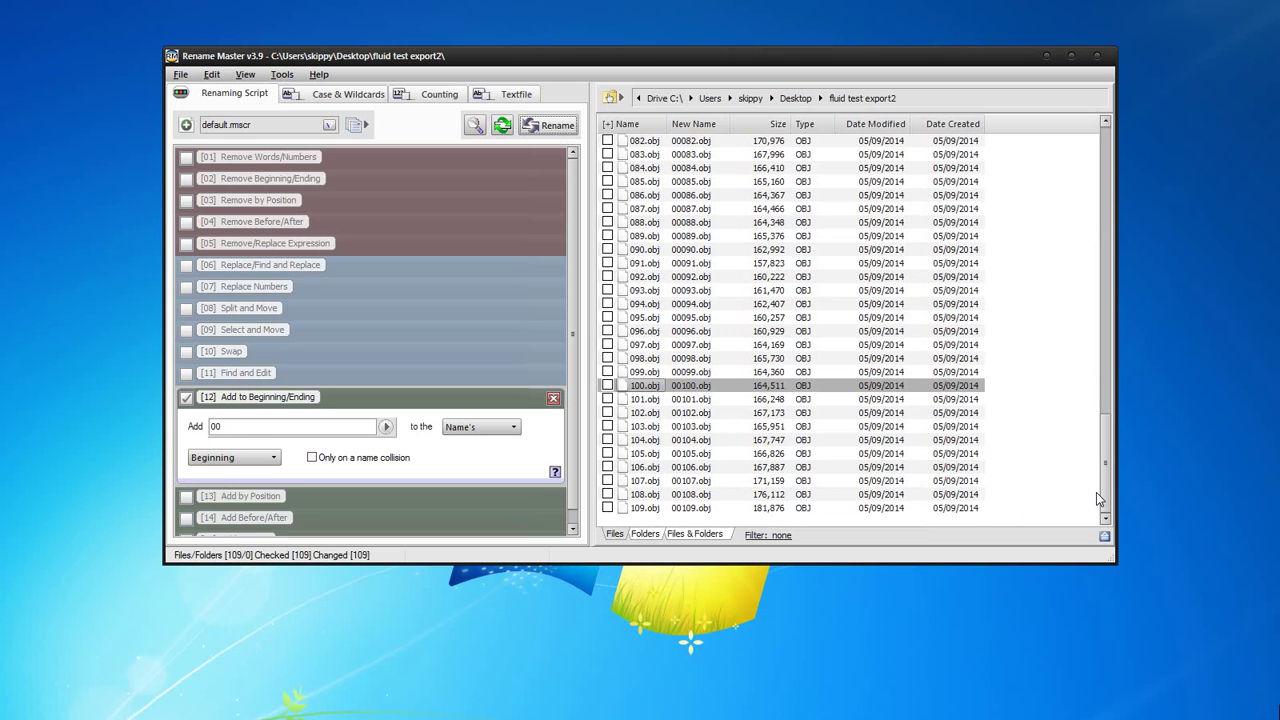
pyautogui.moveTo(1096, 492); pyautogui.dragTo(1086, 160)
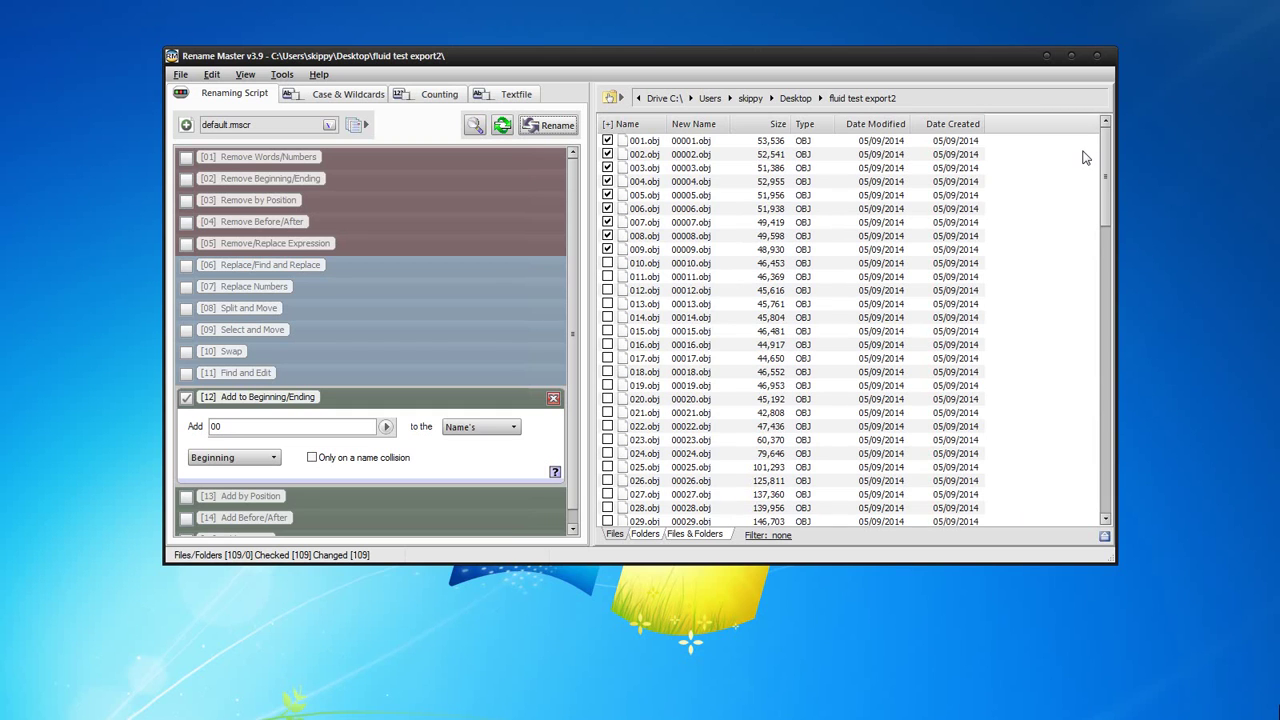
pyautogui.doubleClick(239, 428)
pyautogui.moveTo(1105, 214); pyautogui.dragTo(1086, 502)
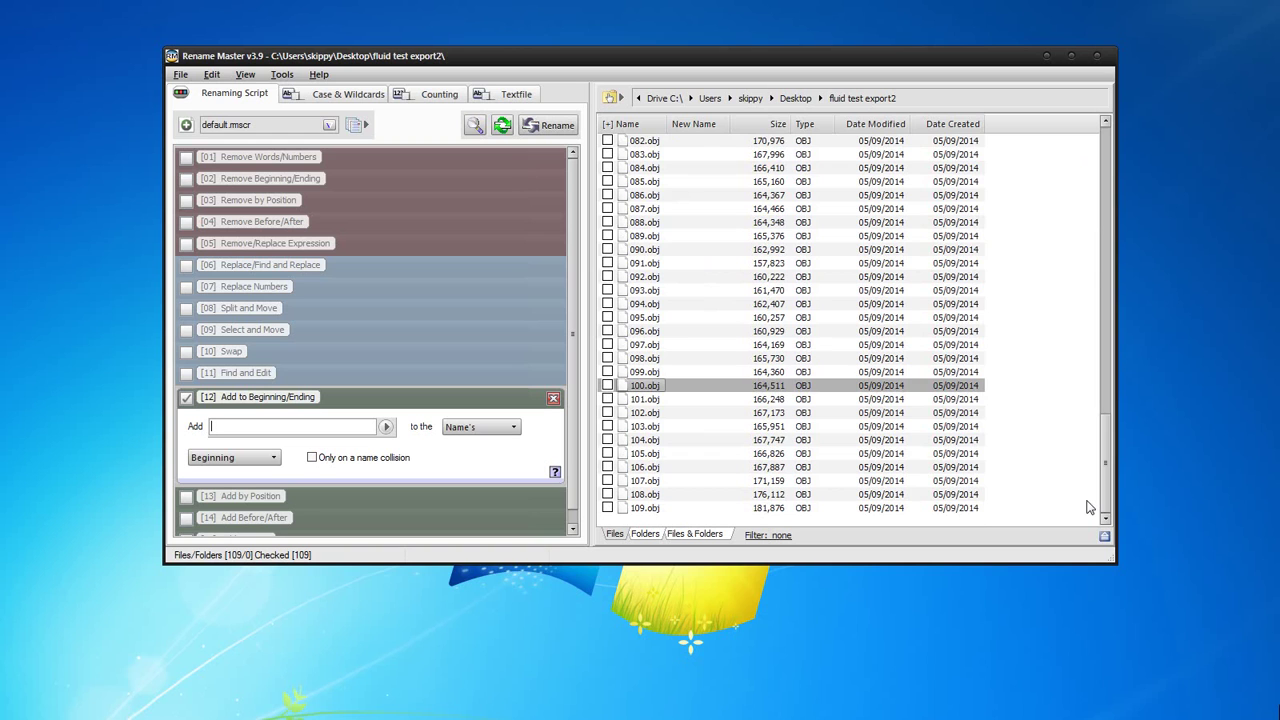
pyautogui.scroll(20, 1063, 217)
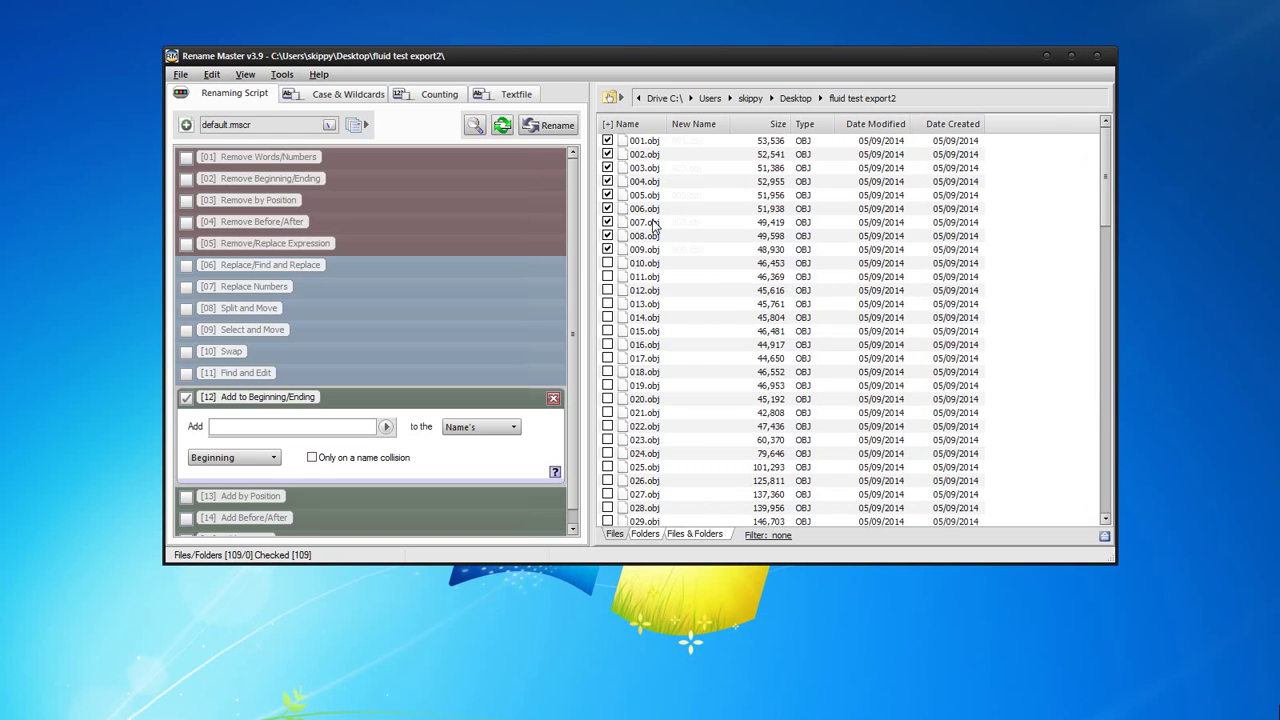
# Uncheck files 001.obj through 009.obj
pyautogui.click(645, 249)
pyautogui.click(701, 148)
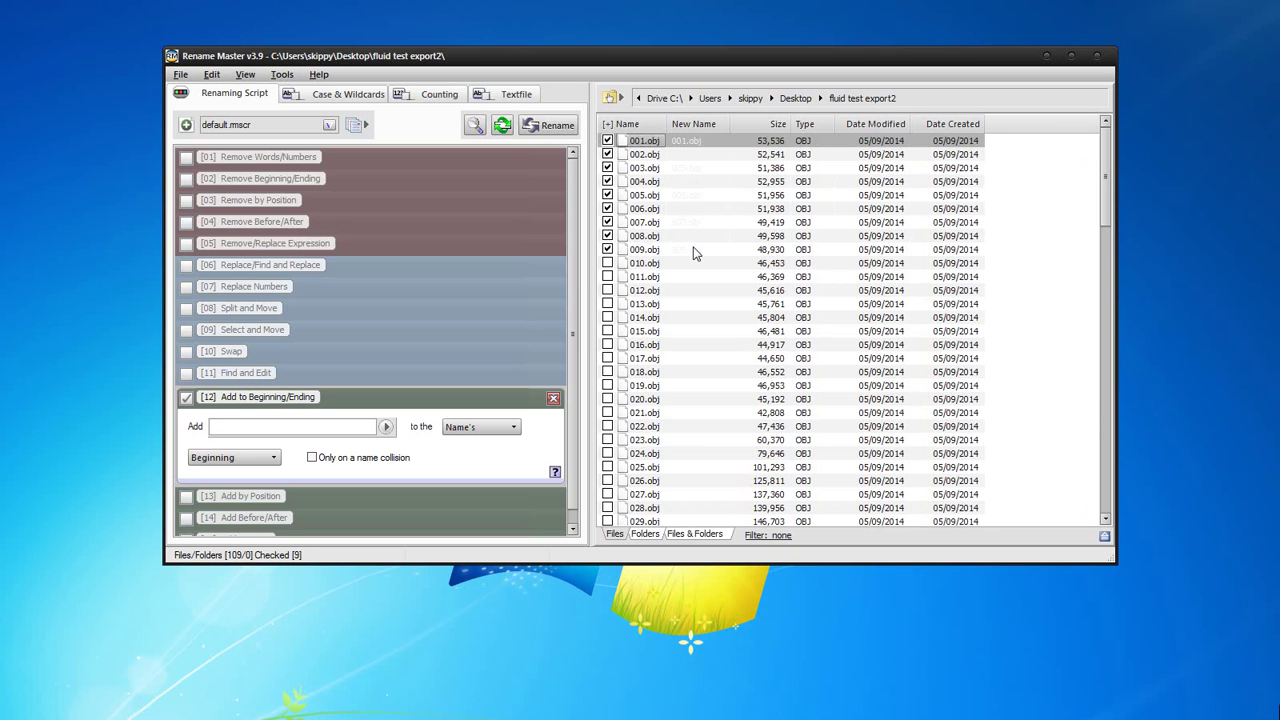
pyautogui.keyDown('shift'); pyautogui.click(685, 250); pyautogui.keyUp('shift')
pyautogui.click(607, 249)
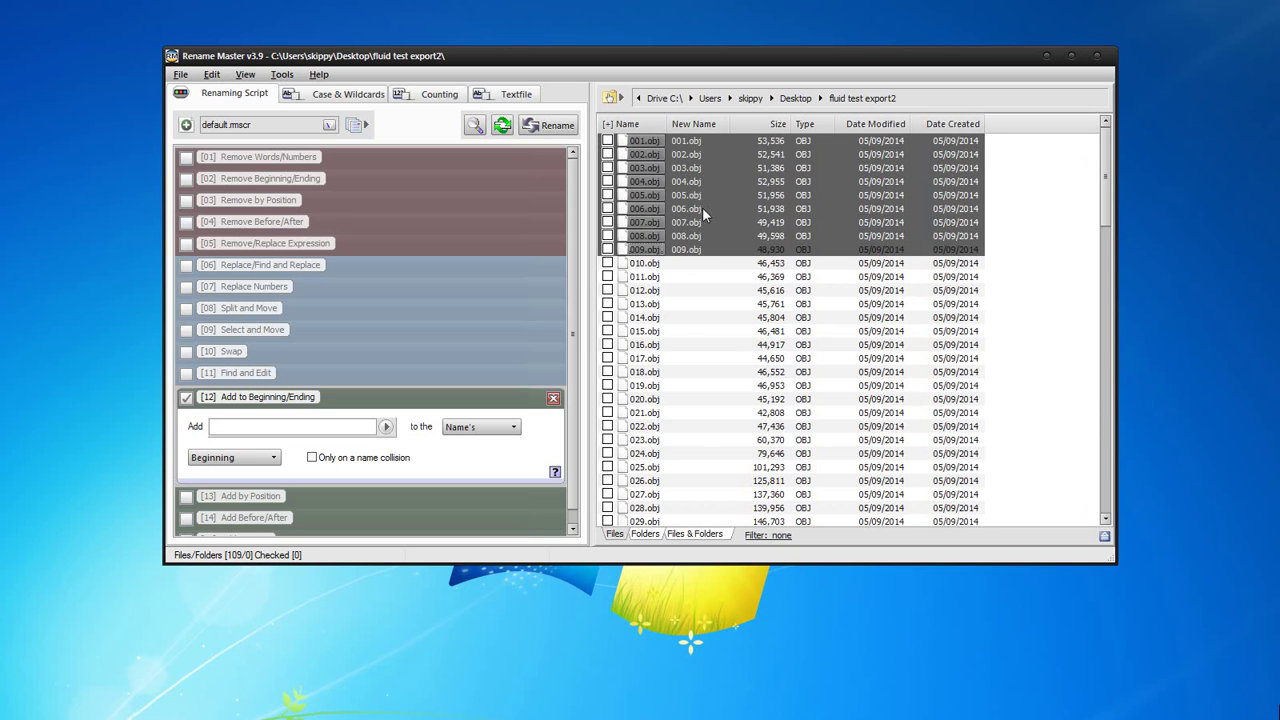
pyautogui.click(706, 146)
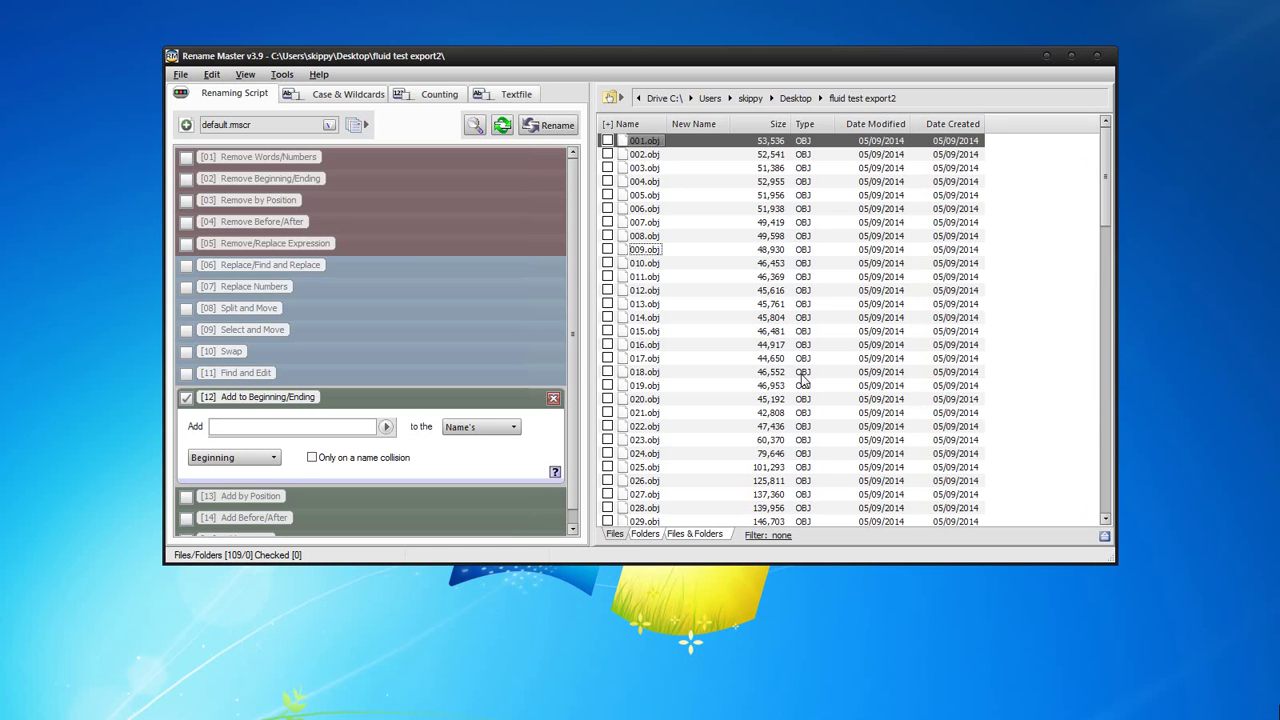
pyautogui.moveTo(1105, 187); pyautogui.dragTo(1066, 142)
pyautogui.moveTo(1106, 200); pyautogui.dragTo(1108, 510)
# Enter the Fluids_ prefix, check all 109 files, and apply the rename
pyautogui.hotkey('ctrl', 'a')
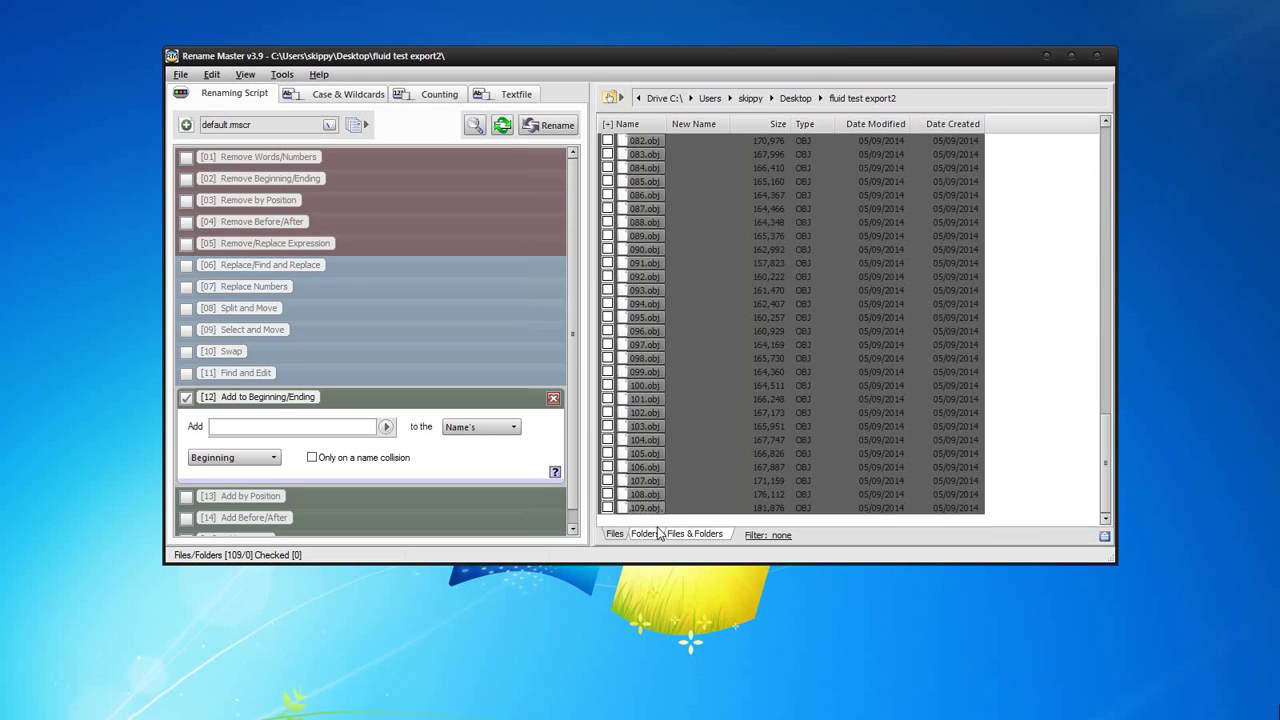
pyautogui.click(300, 428)
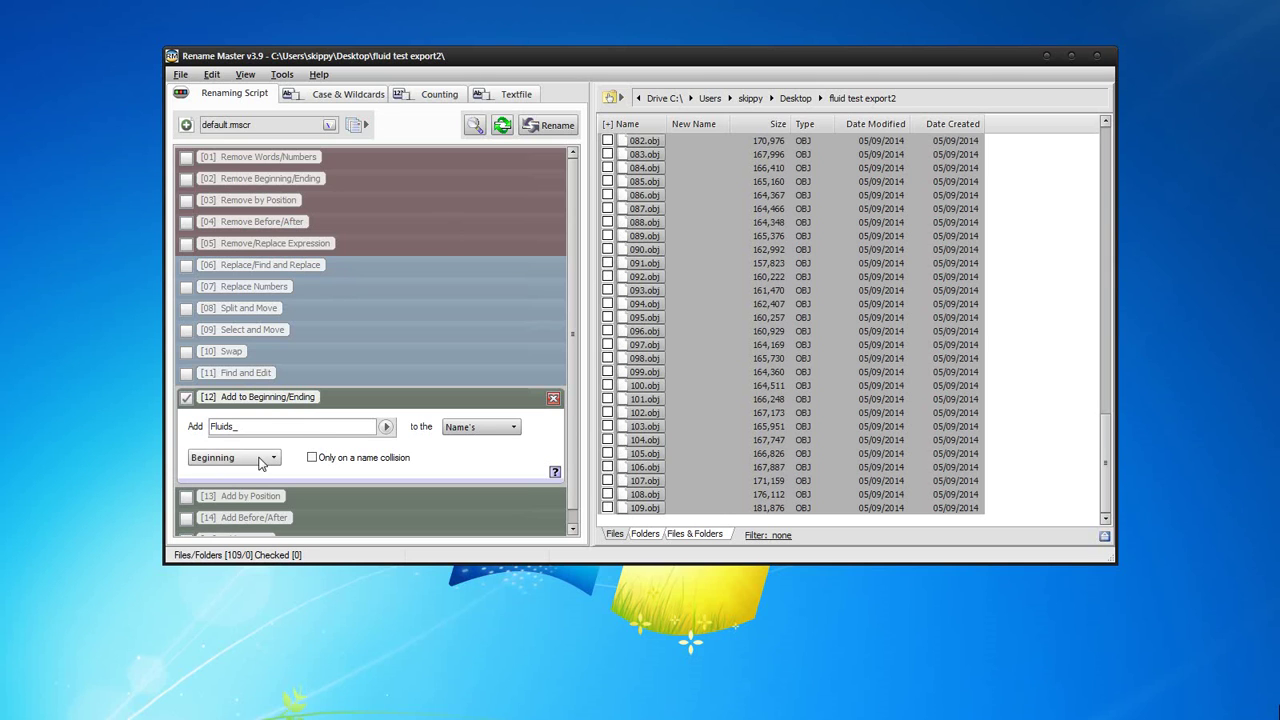
pyautogui.click(607, 426)
pyautogui.hotkey('ctrl', 'a')
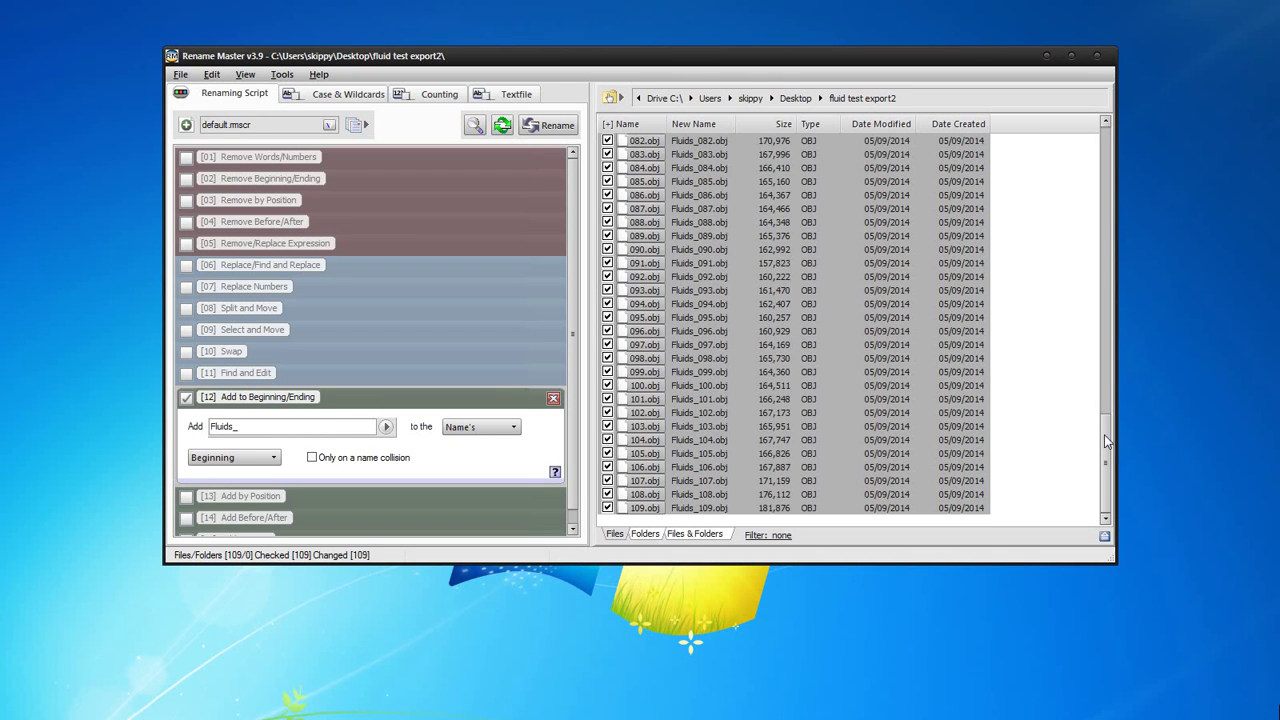
pyautogui.moveTo(1104, 434); pyautogui.dragTo(1097, 116)
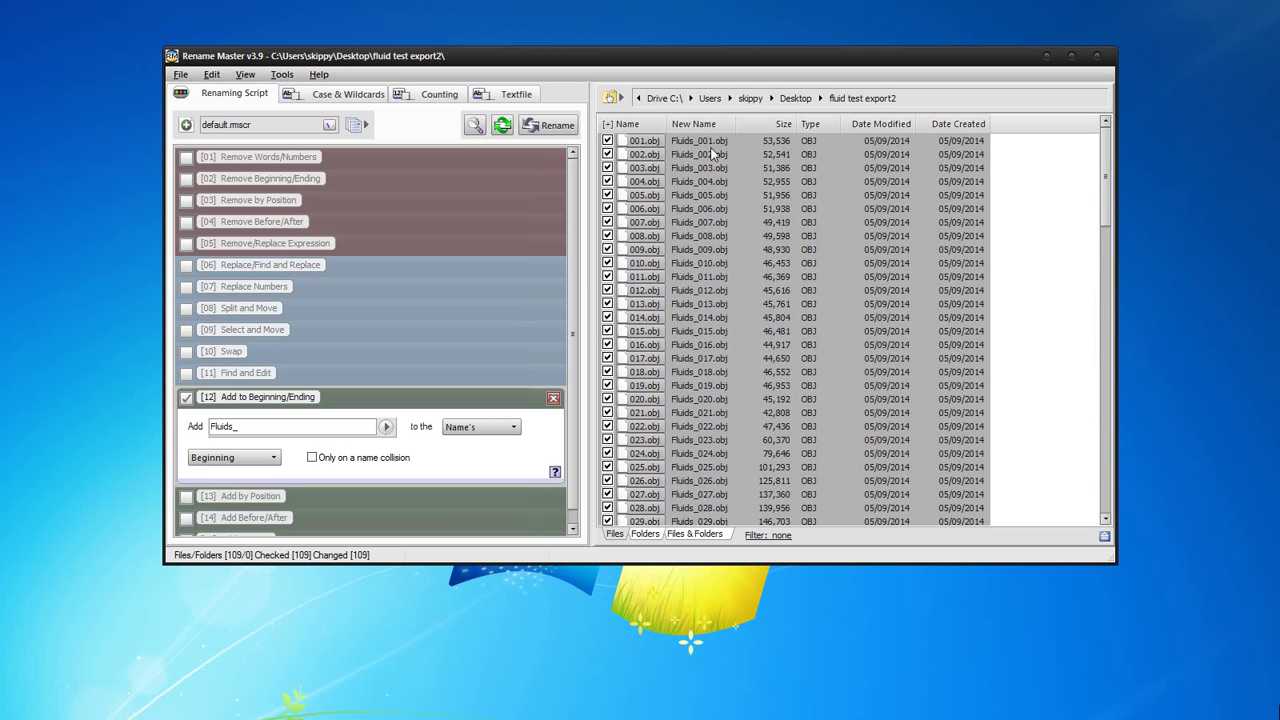
pyautogui.click(556, 127)
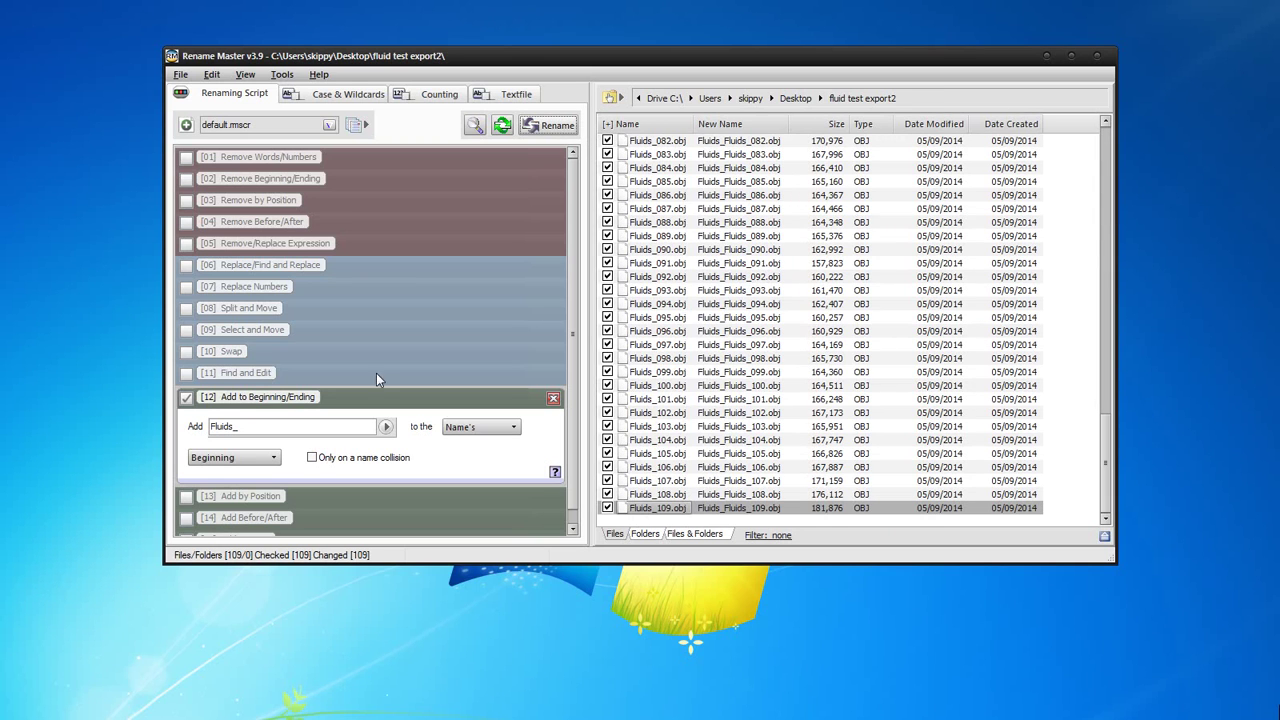
# Delete the Fluids_ text from the Add field
pyautogui.doubleClick(256, 426)
pyautogui.press('BackSpace')
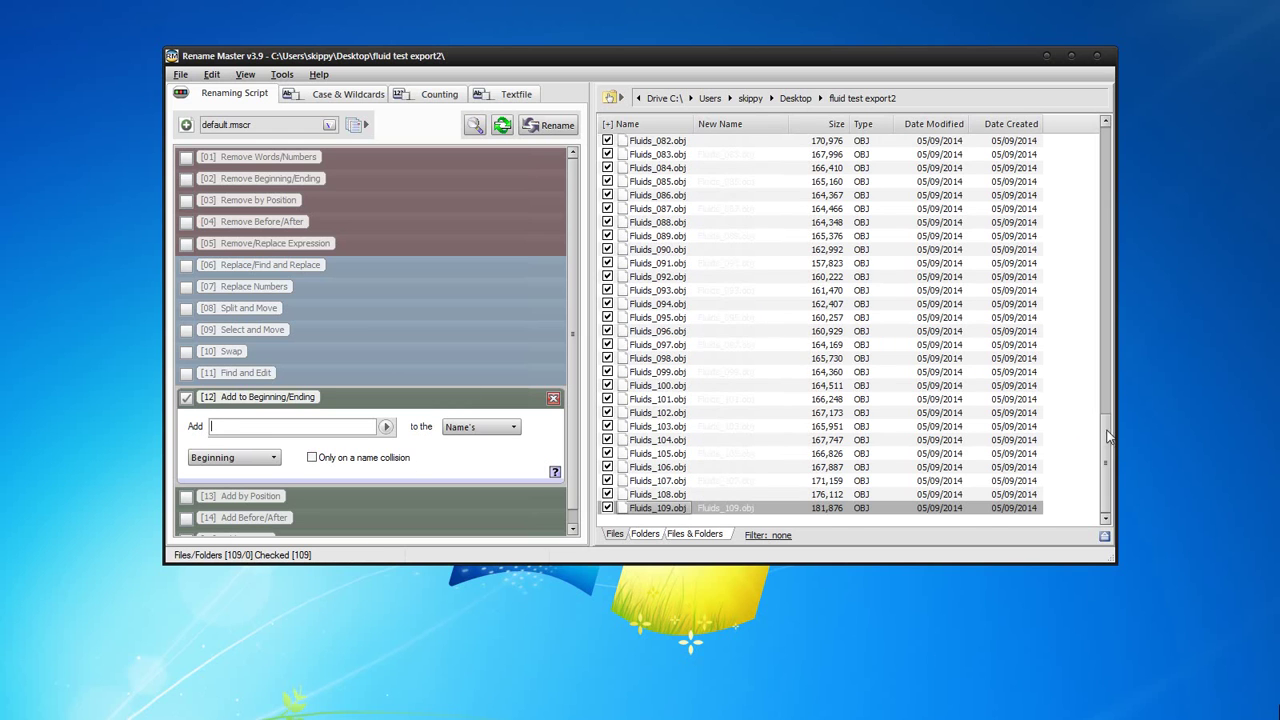
pyautogui.moveTo(1108, 436); pyautogui.dragTo(1118, 135)
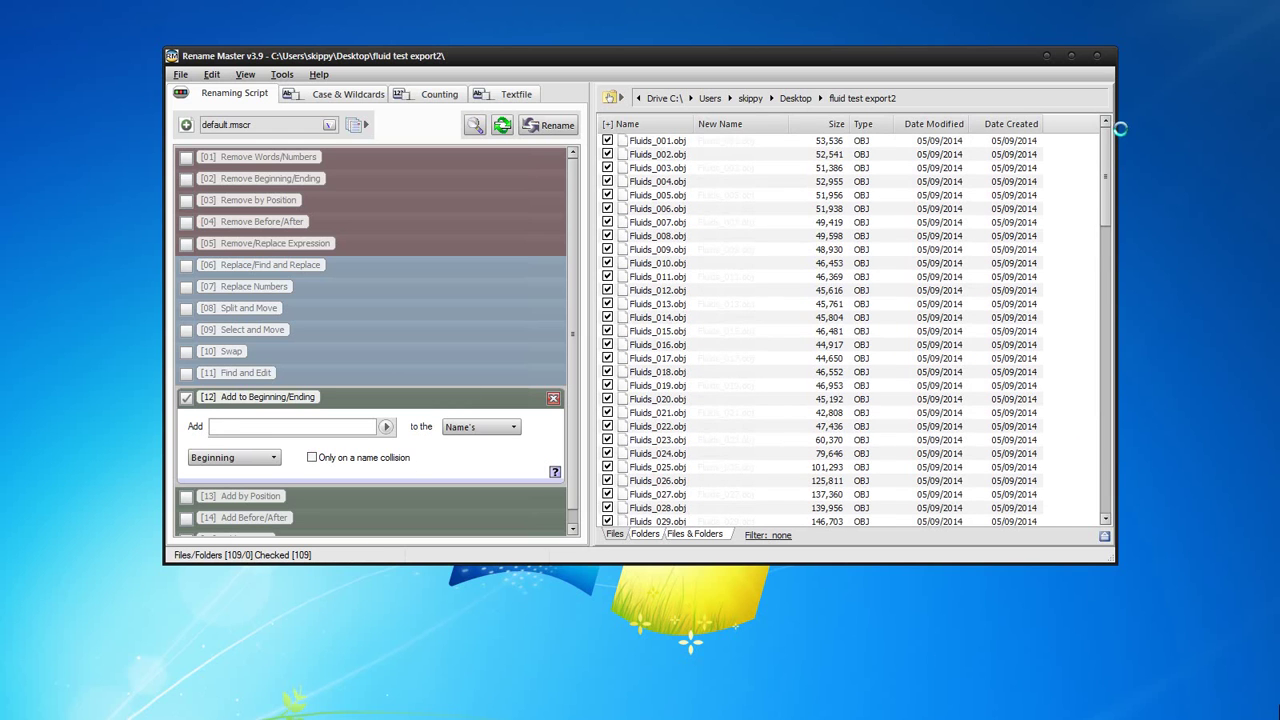
# Copy the folder's full path and open a Windows Explorer window
pyautogui.click(938, 100)
pyautogui.click(870, 100)
pyautogui.hotkey('ctrl', 'c')
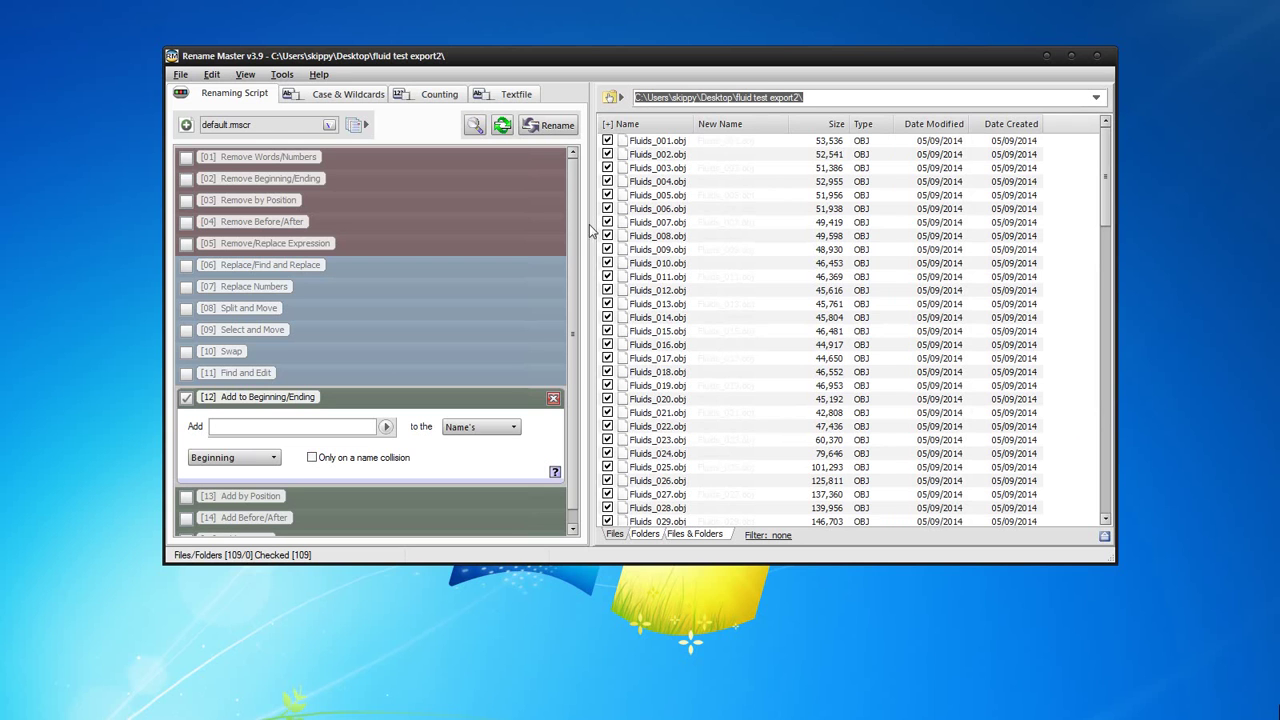
pyautogui.press('super+e')
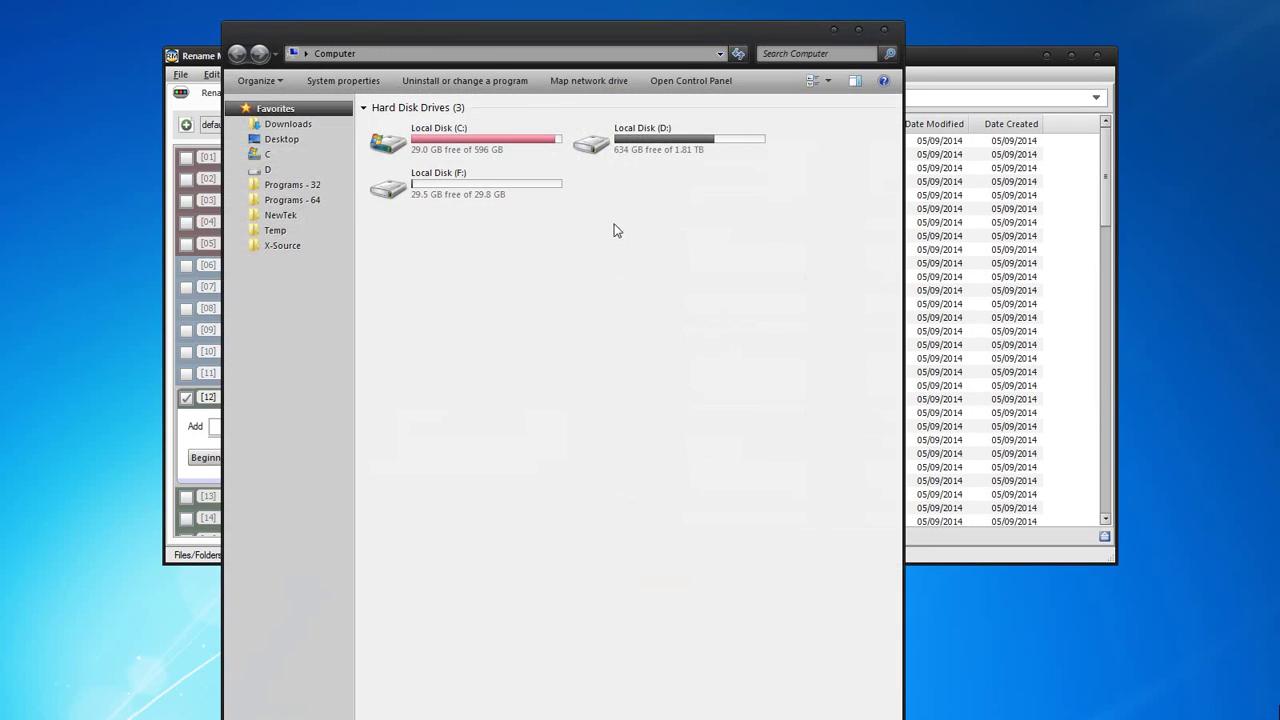
# Paste the path to open fluid test export2, check the Fluids_ .obj names, then close Explorer
pyautogui.click(485, 56)
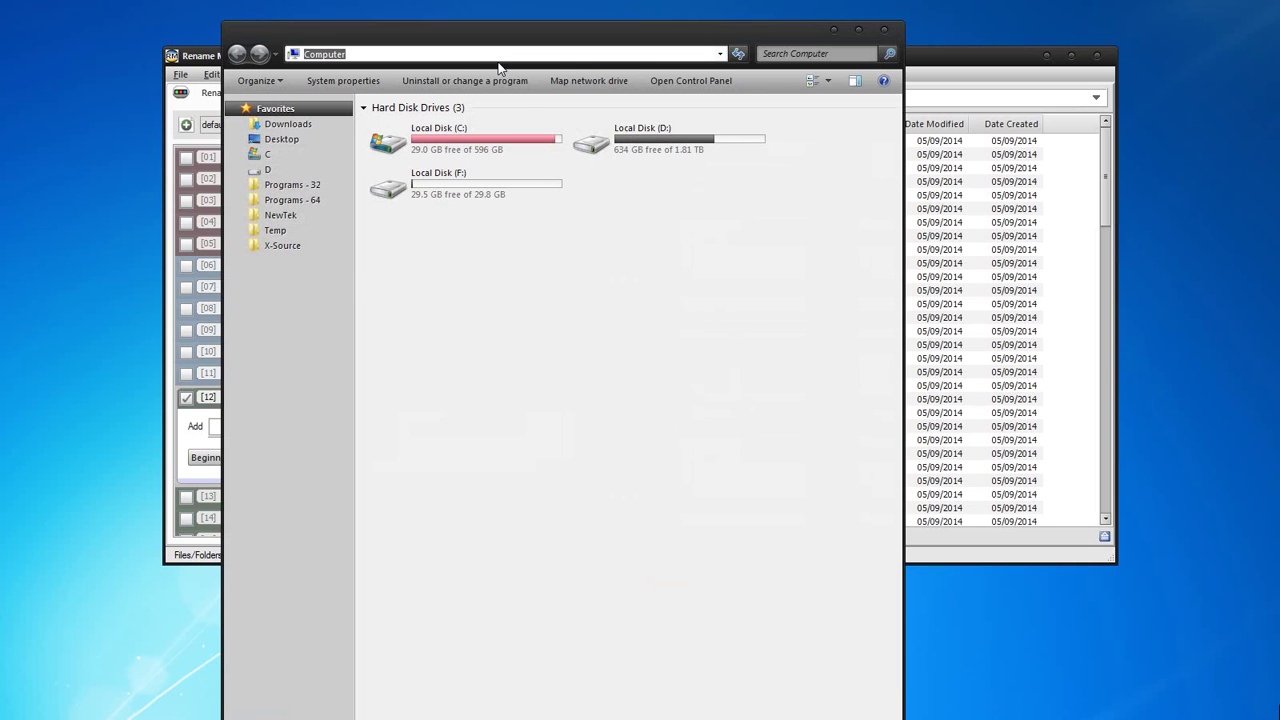
pyautogui.hotkey('ctrl', 'v')
pyautogui.press('Return')
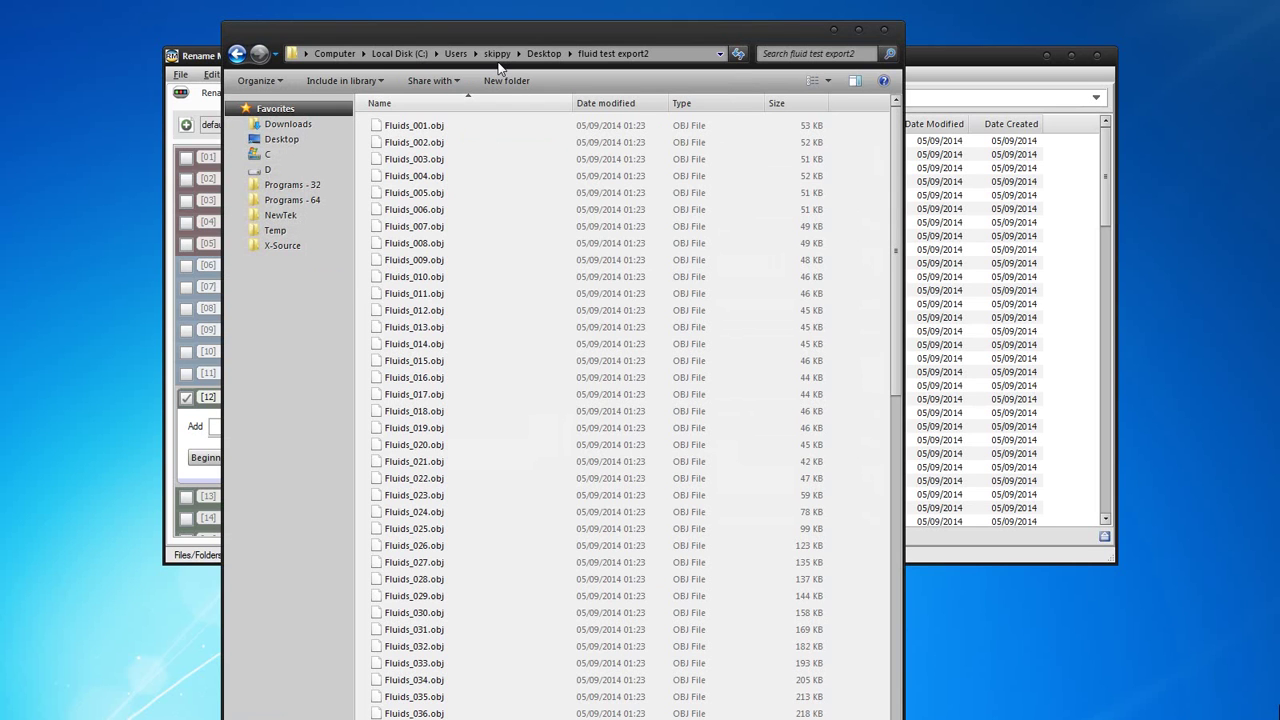
pyautogui.moveTo(896, 192); pyautogui.dragTo(876, 117)
pyautogui.click(884, 30)
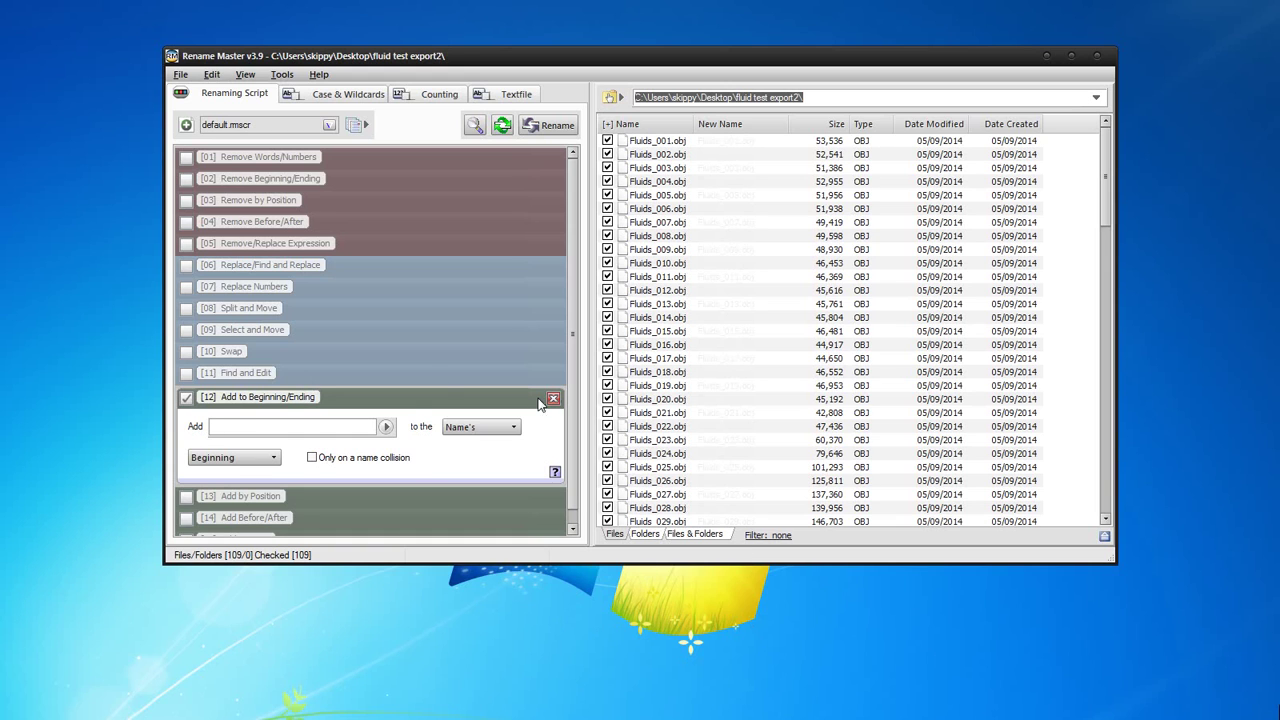
# Uncheck the [12] Add to Beginning/Ending rule in the Renaming Script list
pyautogui.click(186, 397)
pyautogui.click(357, 400)
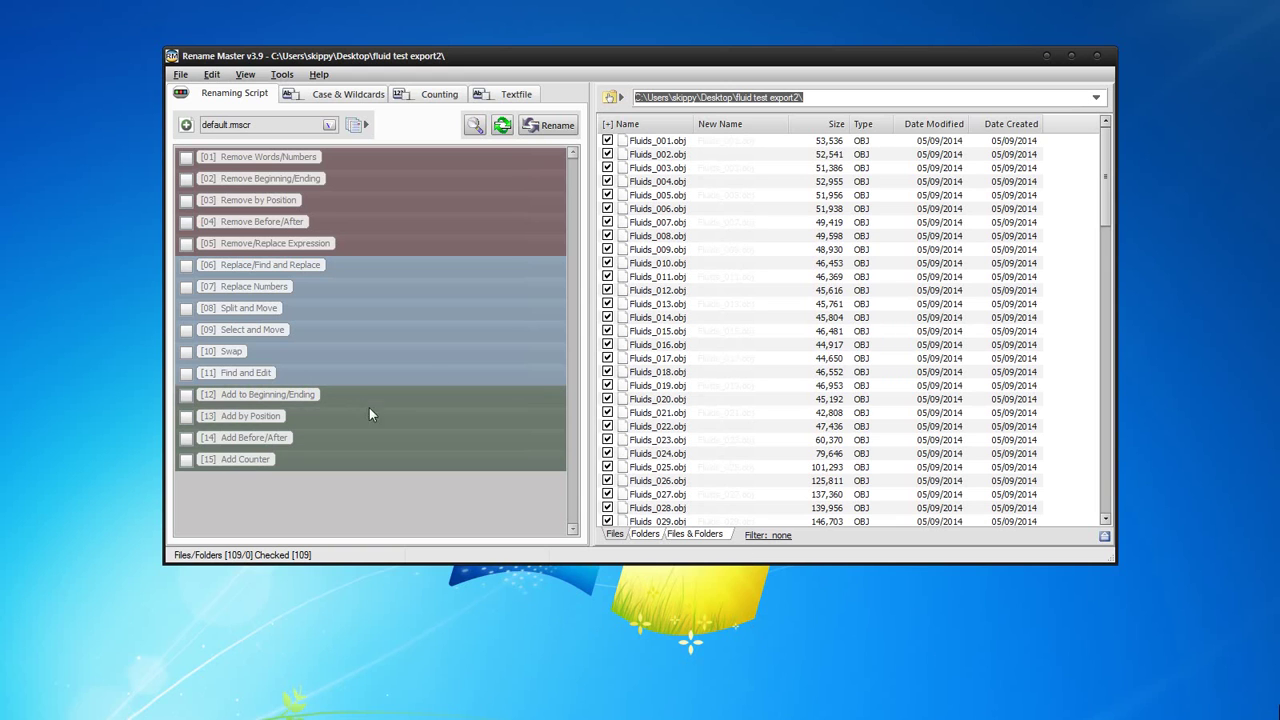